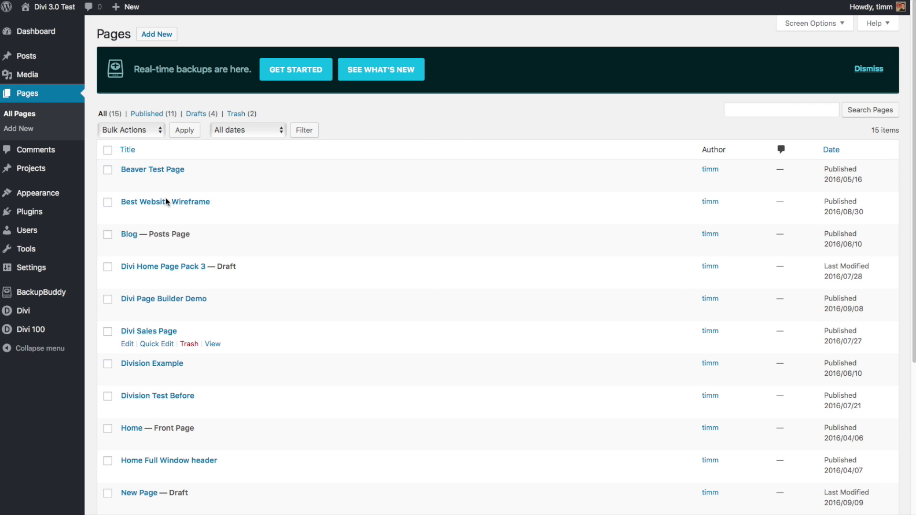
Add 'Master Building Your Website.' above 'Proven tools to get the job done.' in the hero, then save
click(165, 199)
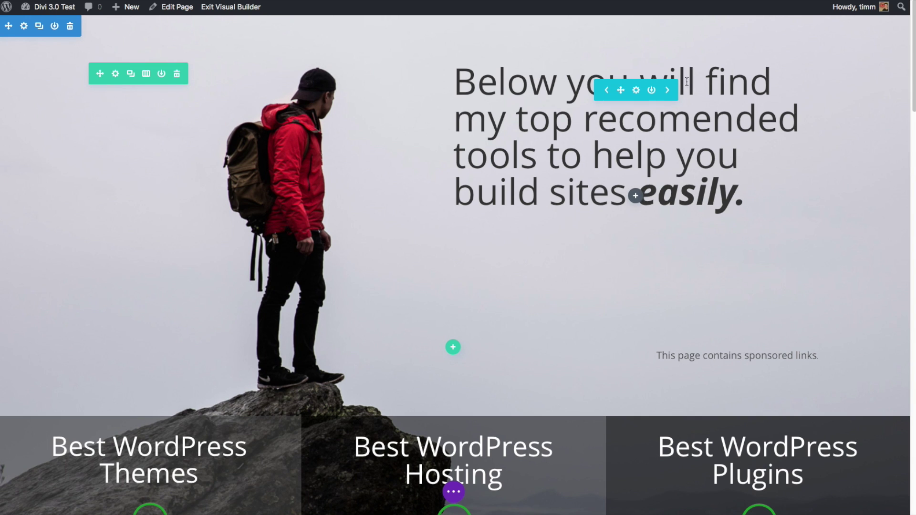
click(667, 90)
click(477, 89)
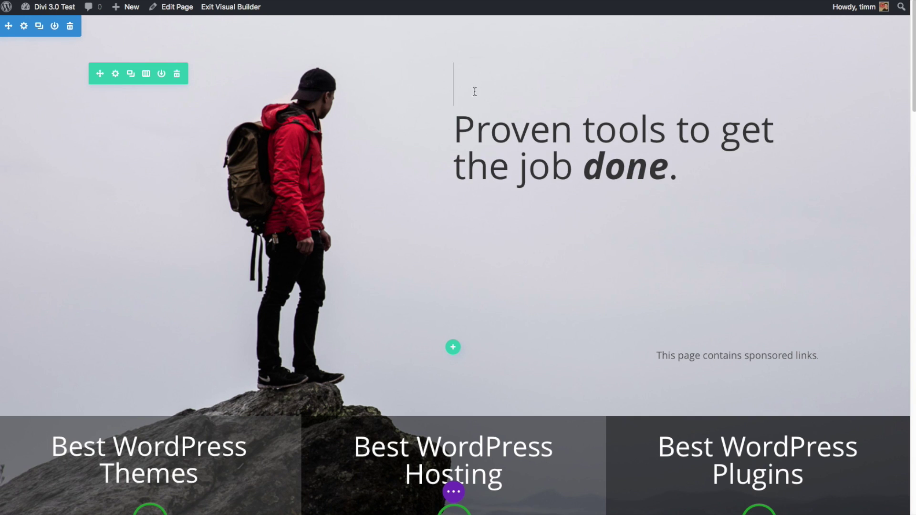
text(Mast)
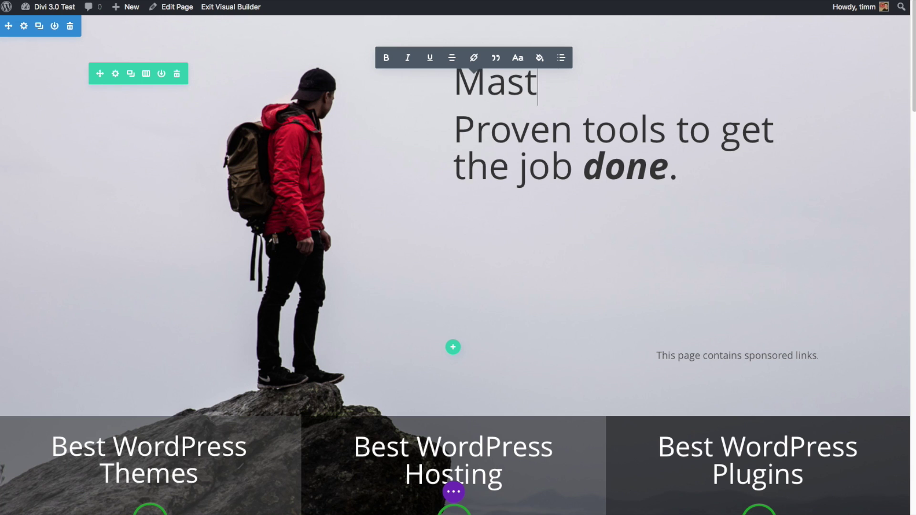
text(er Building Y)
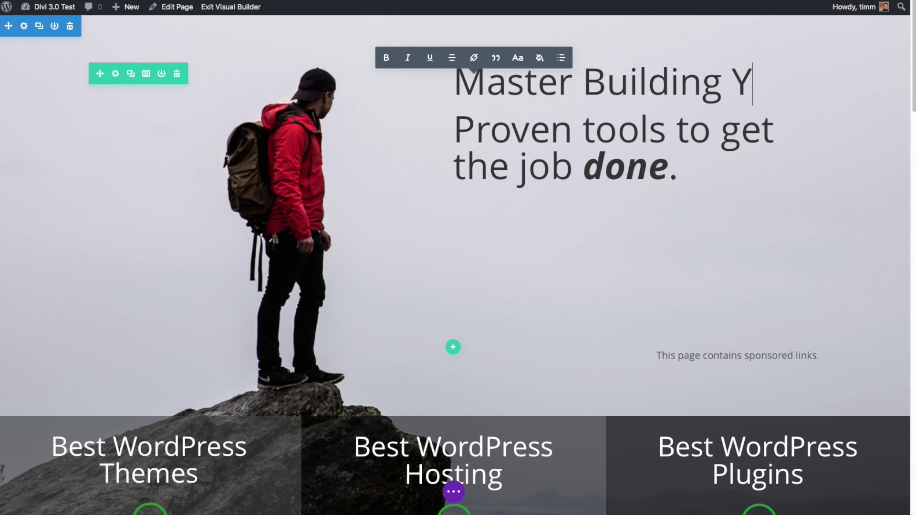
text(our Website.)
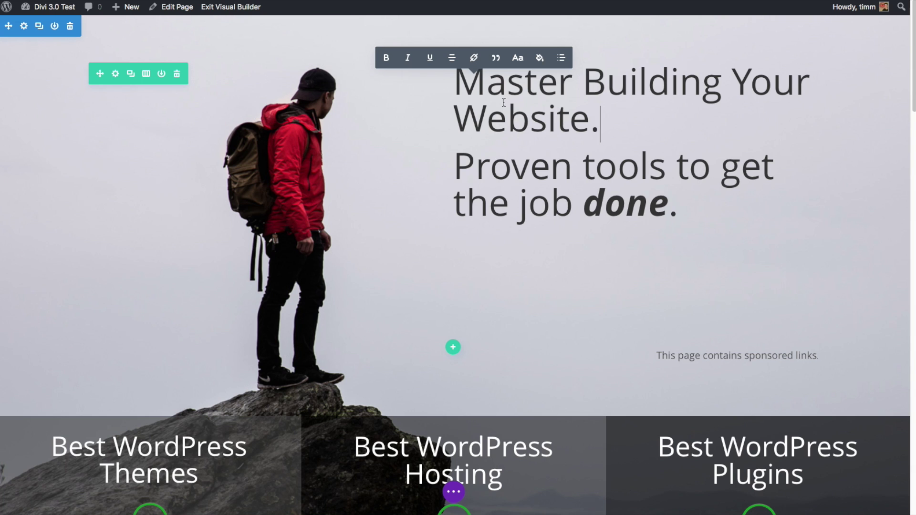
click(453, 492)
click(876, 491)
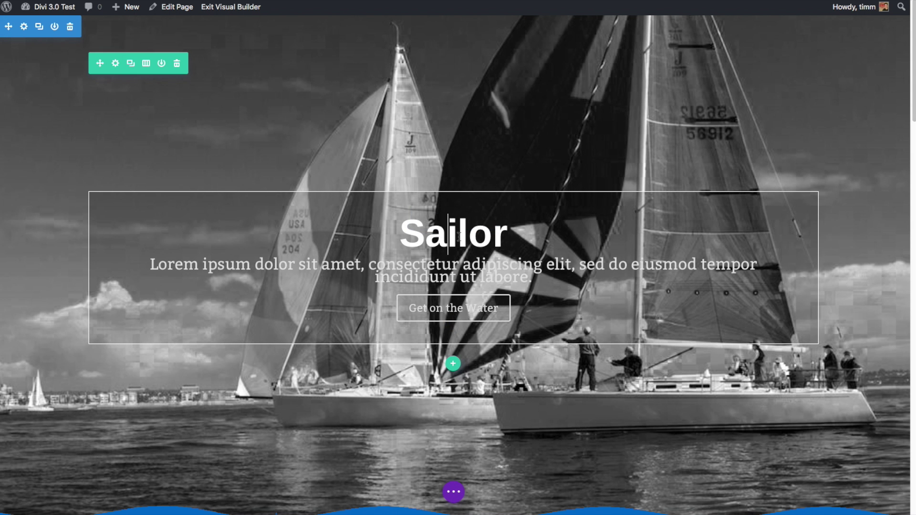
Replace the 'Sailor' heading text with 'Web Designer.' directly on the page
double_click(460, 234)
text(Wb)
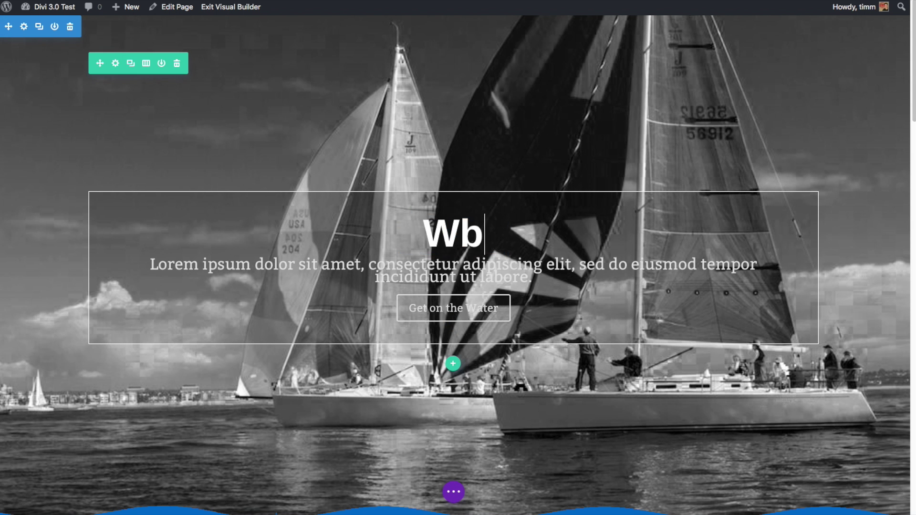
key(BackSpace)
text(eb Designer.)
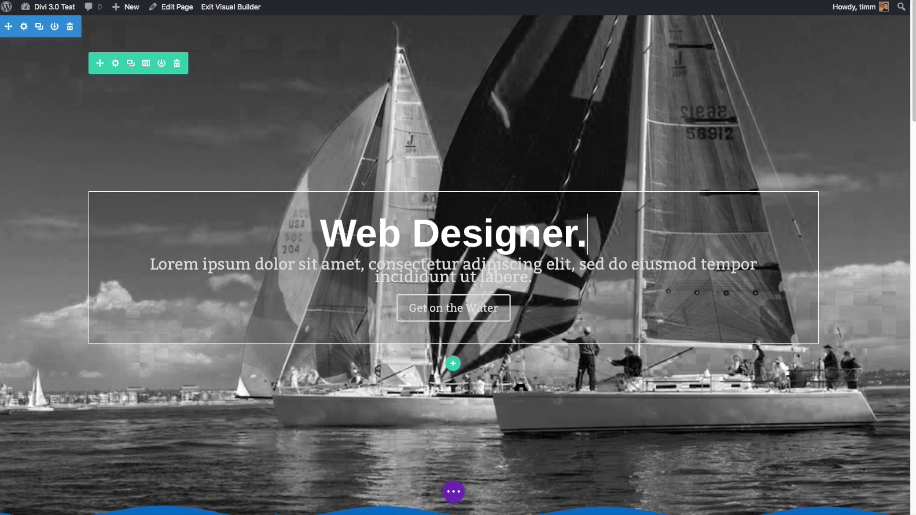
key(BackSpace)
text(.)
click(24, 26)
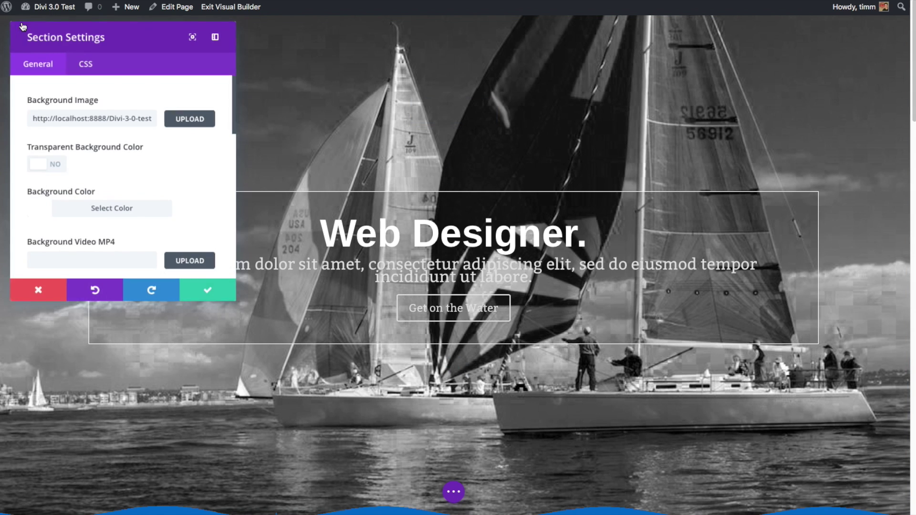
Set the section's background image to the jumping-dude mountain photo and save
click(186, 120)
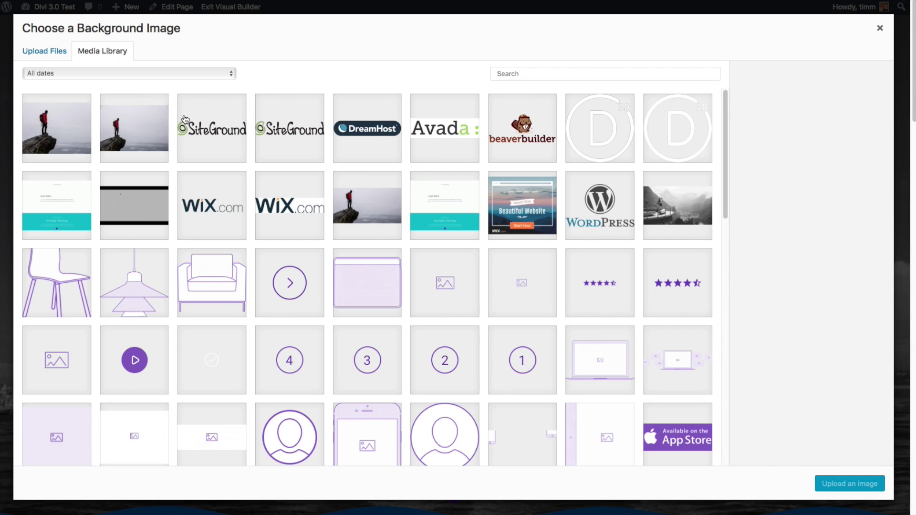
click(670, 213)
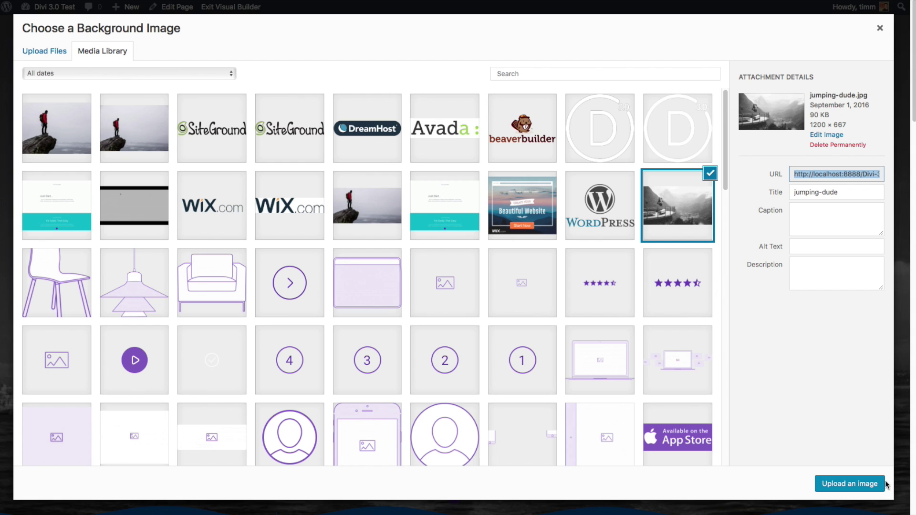
click(868, 485)
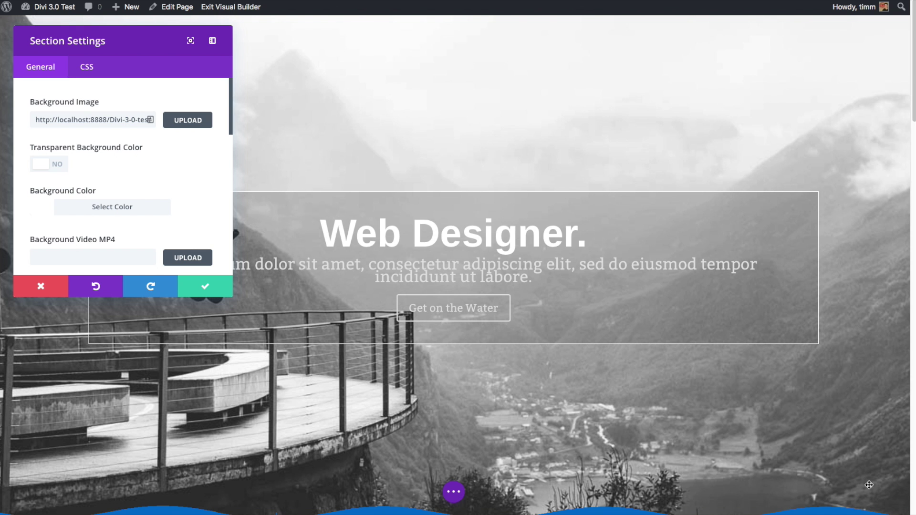
click(230, 288)
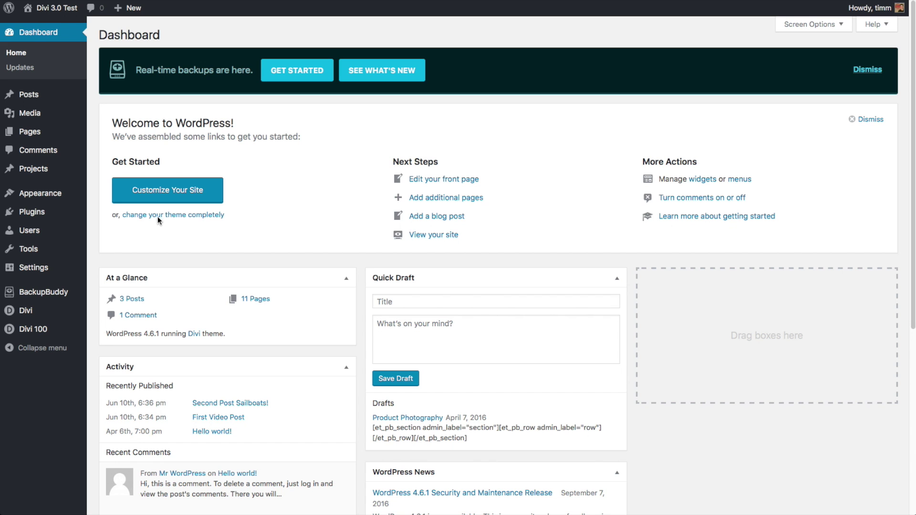
Add a new page titled 'New Page' and switch it to the Divi Builder
click(42, 133)
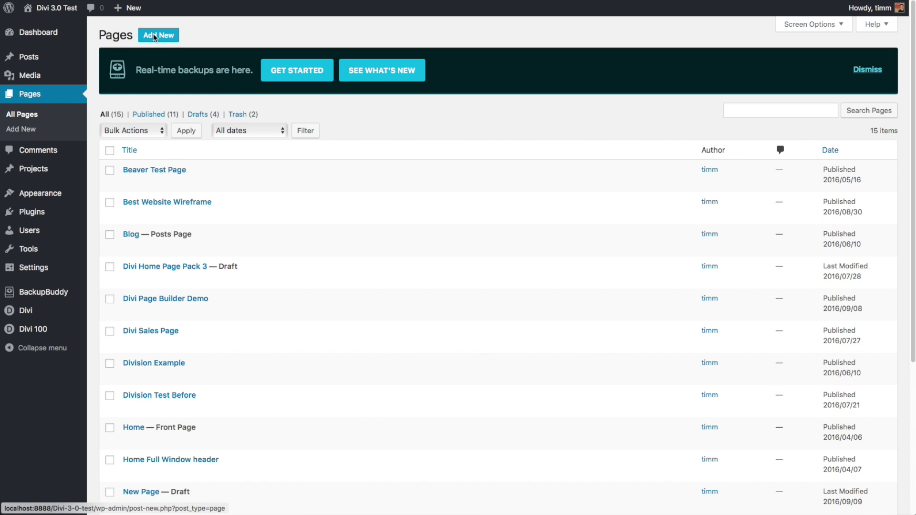
click(154, 37)
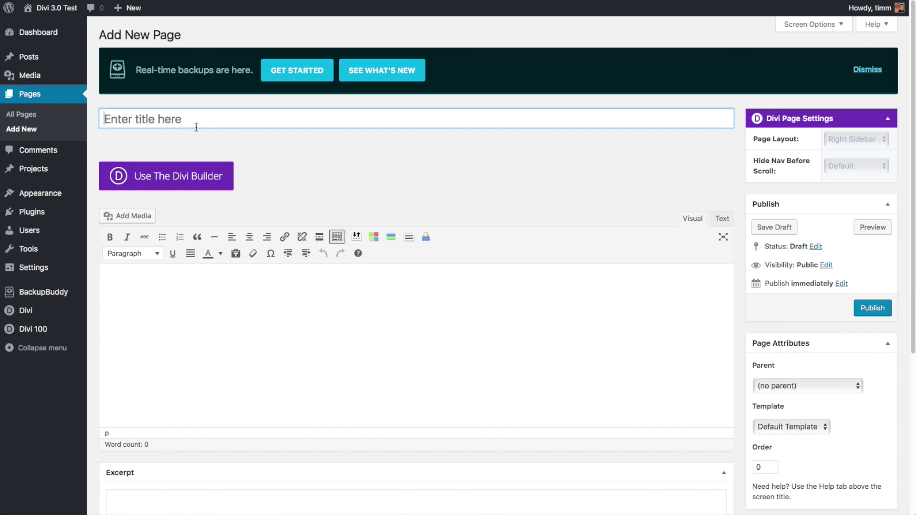
click(196, 127)
text(New)
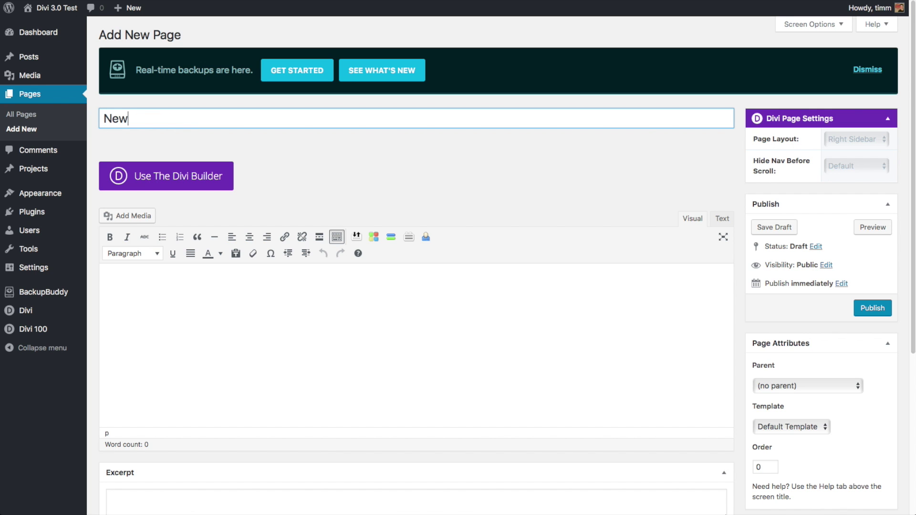
text( Page)
click(186, 172)
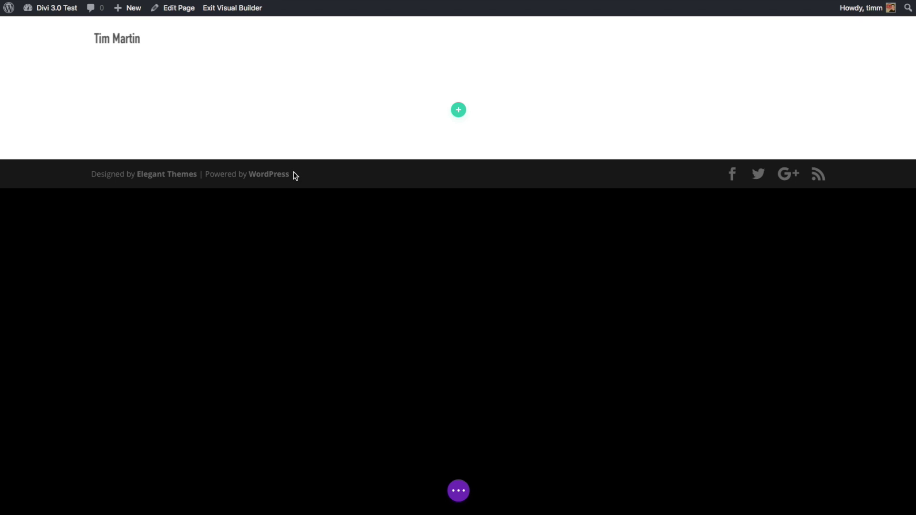
Add a two-column row with a Text module reading 'Some Text on a page'
click(457, 114)
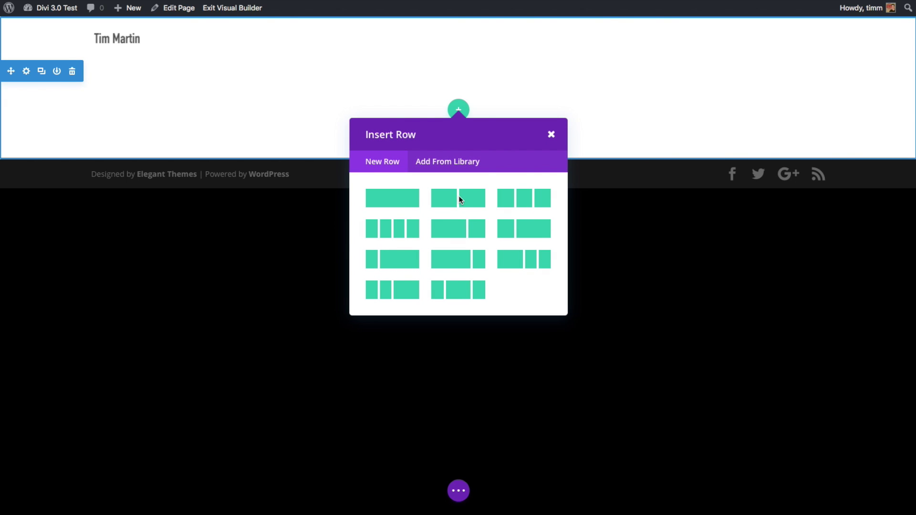
click(460, 200)
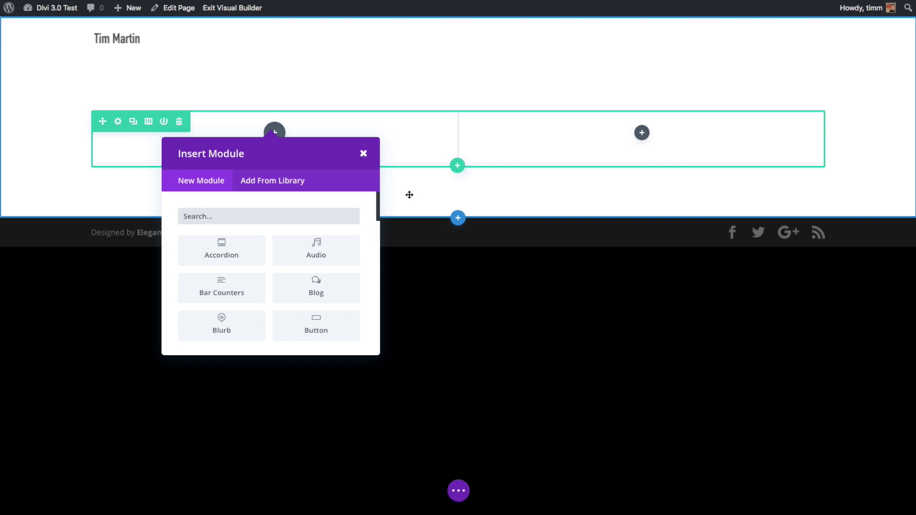
text(text)
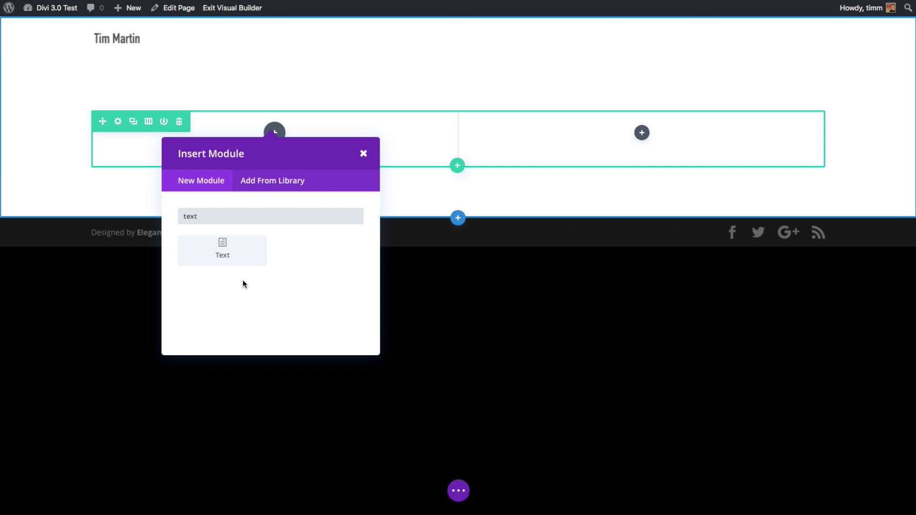
click(229, 250)
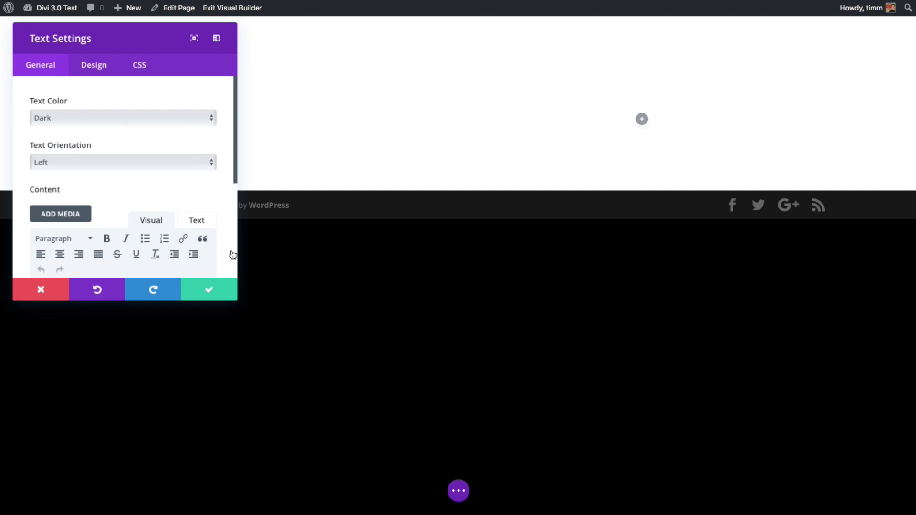
scroll(115, 191, down, 4)
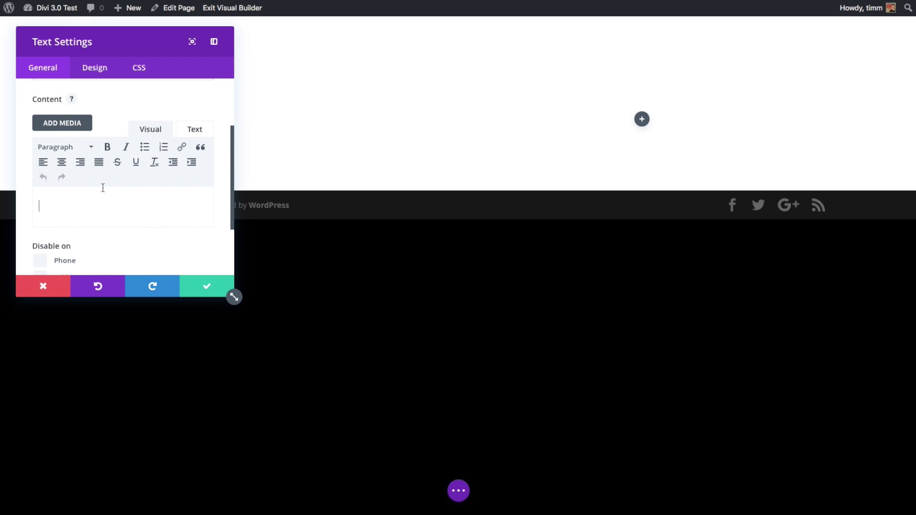
text(Some Text on a page)
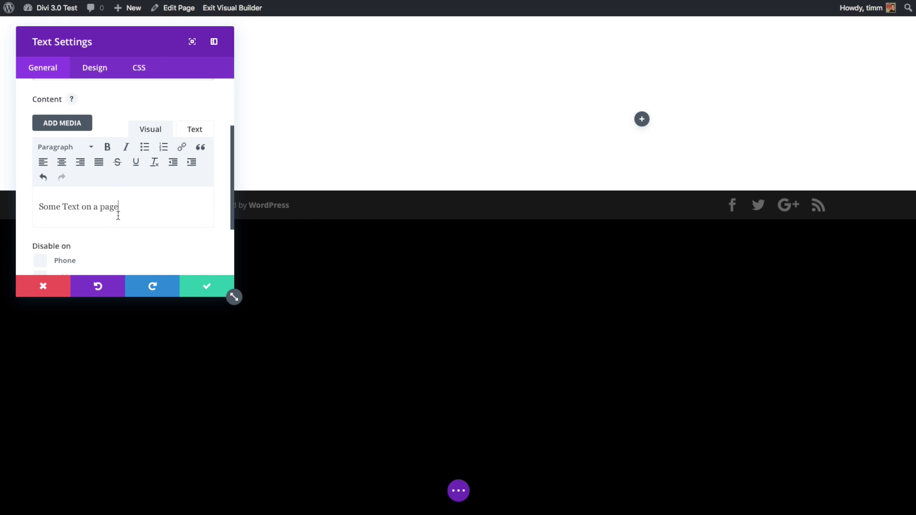
Format the text as Heading 1, set its header font size to 44px, and save
drag(118, 213, 36, 206)
click(82, 150)
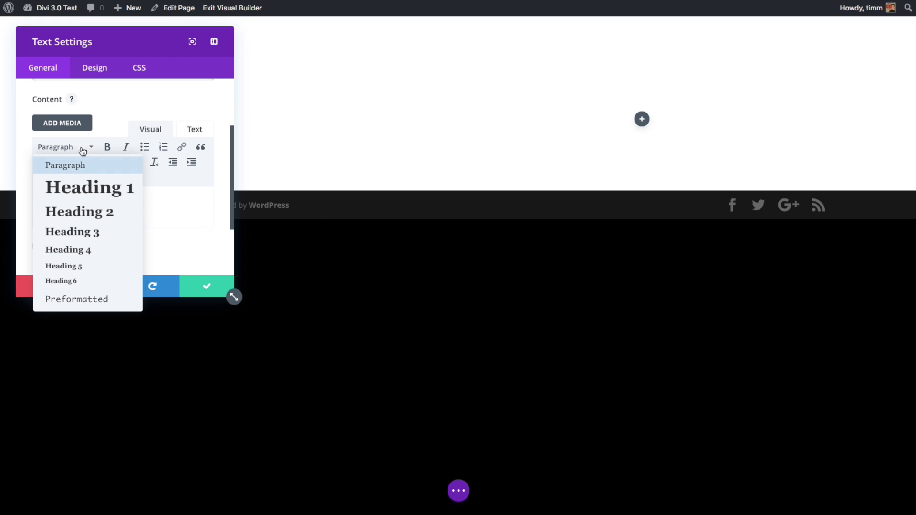
click(77, 187)
mouse_move(113, 18)
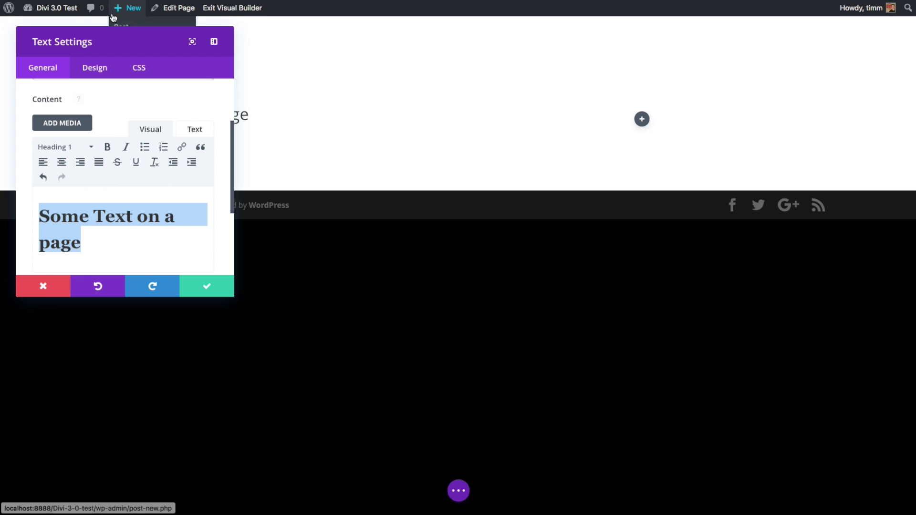
drag(126, 37, 606, 50)
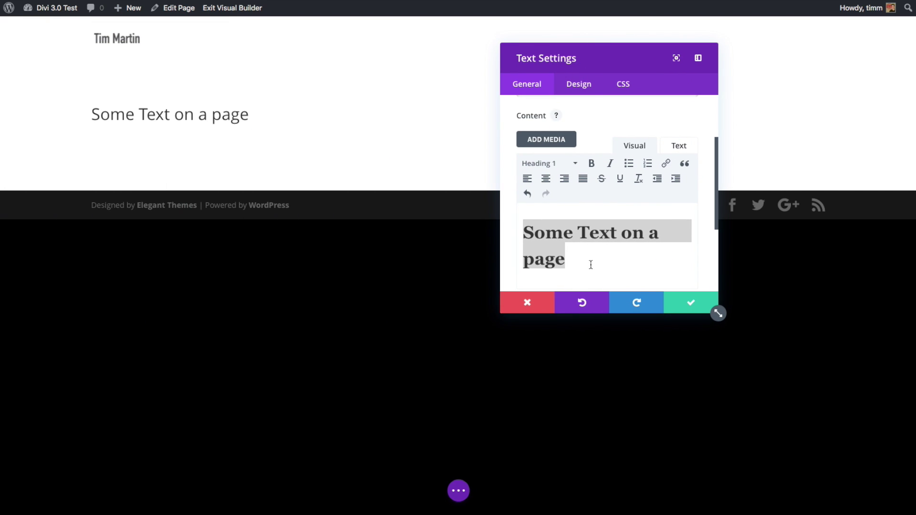
click(578, 86)
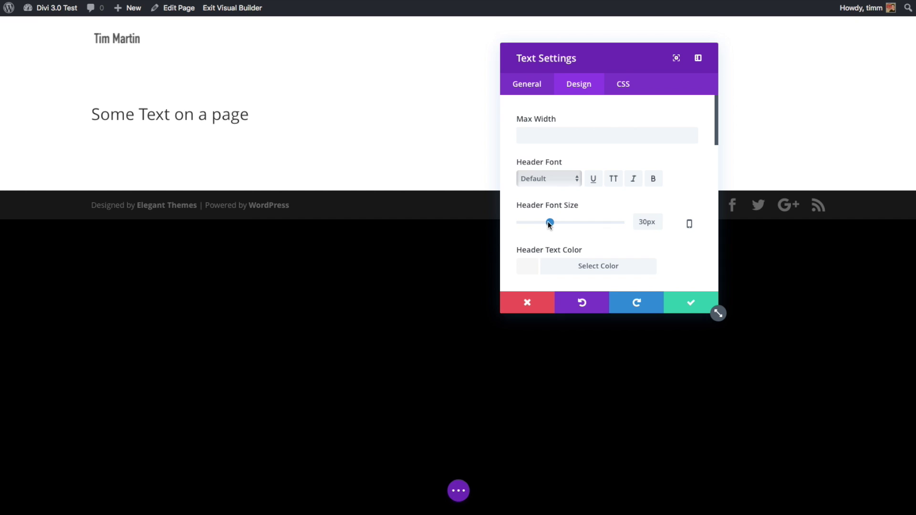
drag(549, 223, 564, 223)
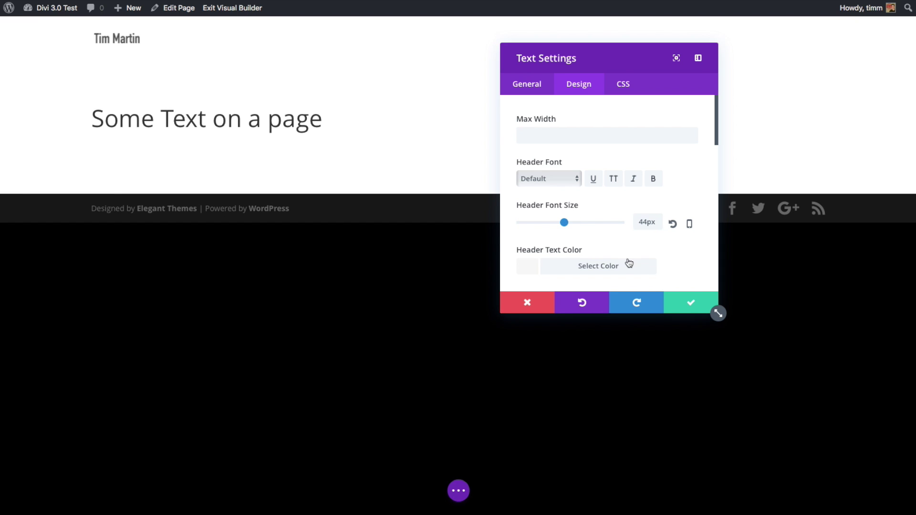
click(681, 299)
Add an Image module showing the 13.png watch image to the row
click(641, 119)
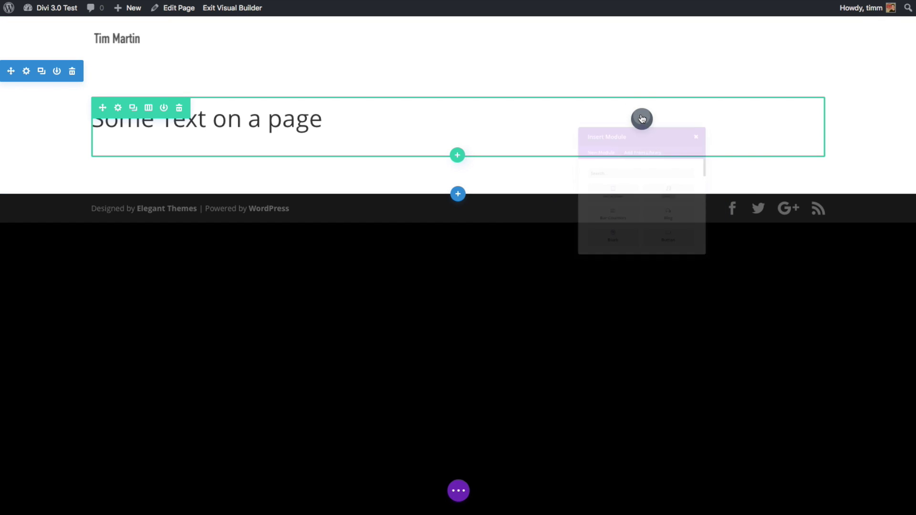
click(599, 207)
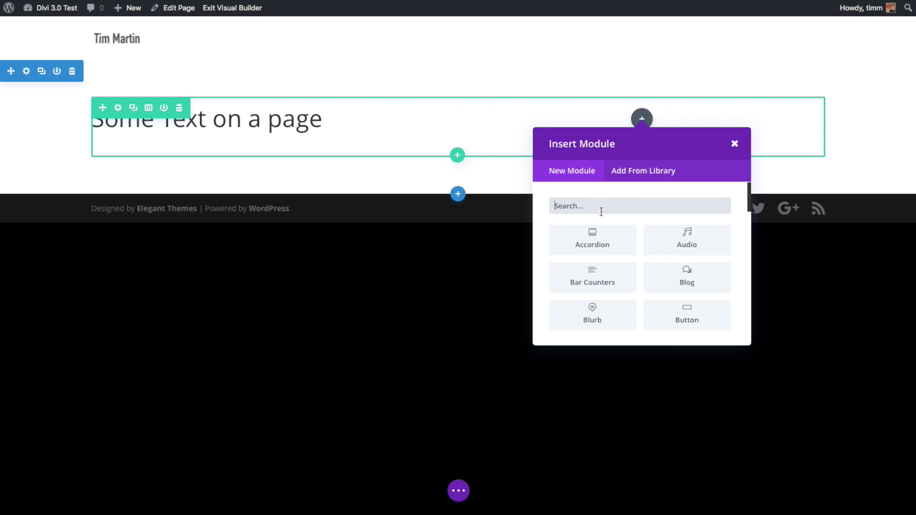
text(ima)
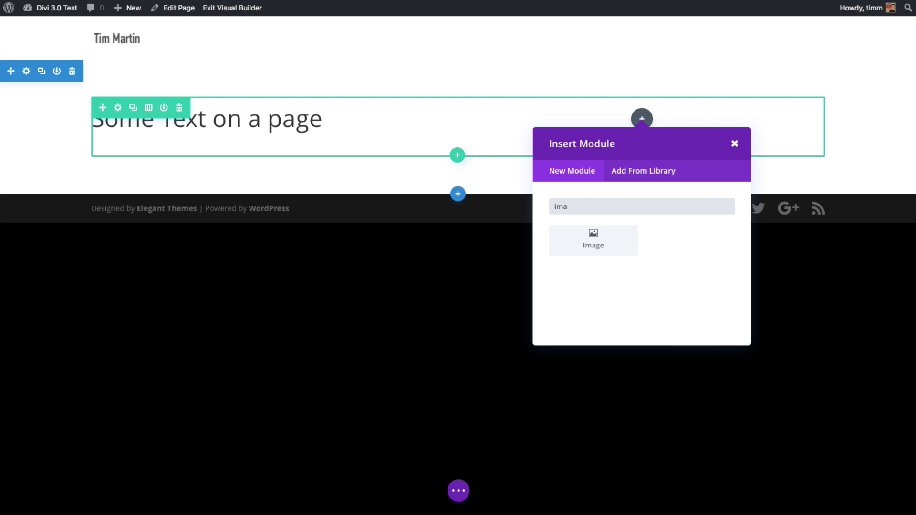
click(612, 232)
drag(580, 62, 298, 39)
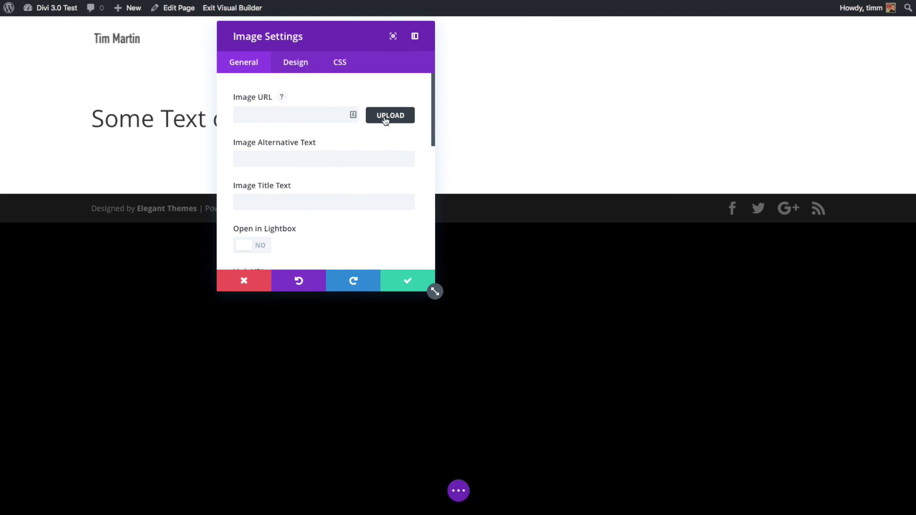
click(404, 127)
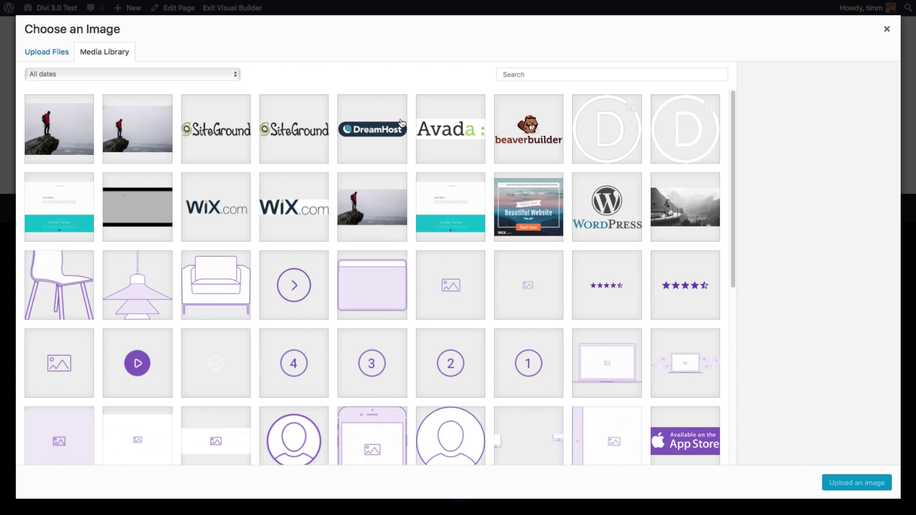
scroll(617, 272, down, 4)
click(599, 329)
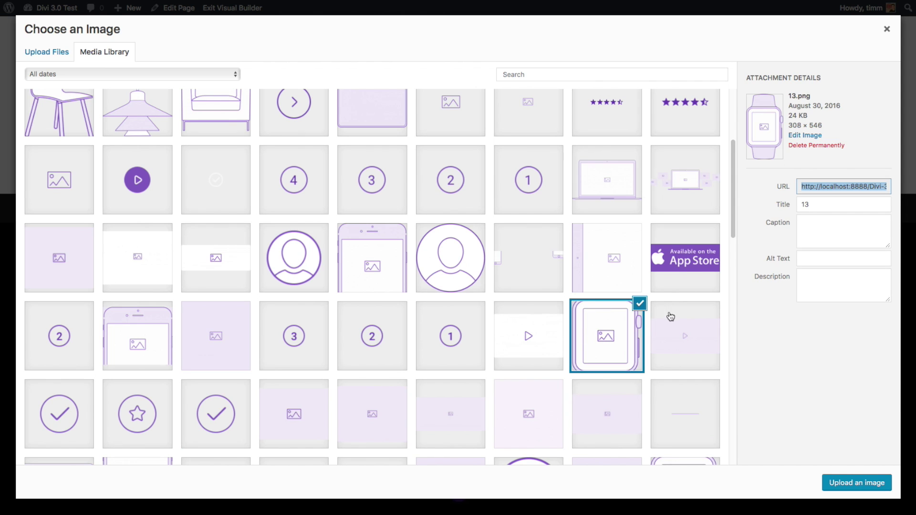
click(866, 483)
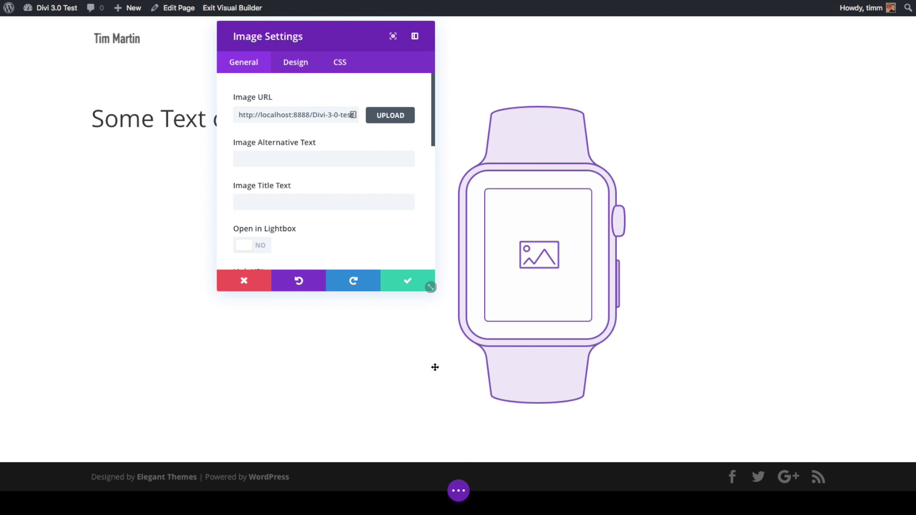
click(407, 282)
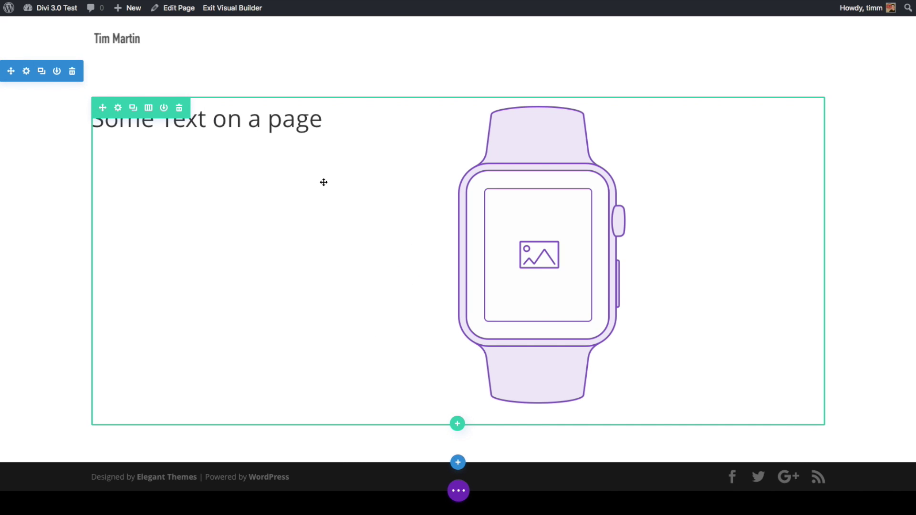
Set the section background image to the 022-3.jpg sunset photo and save
click(26, 71)
click(404, 115)
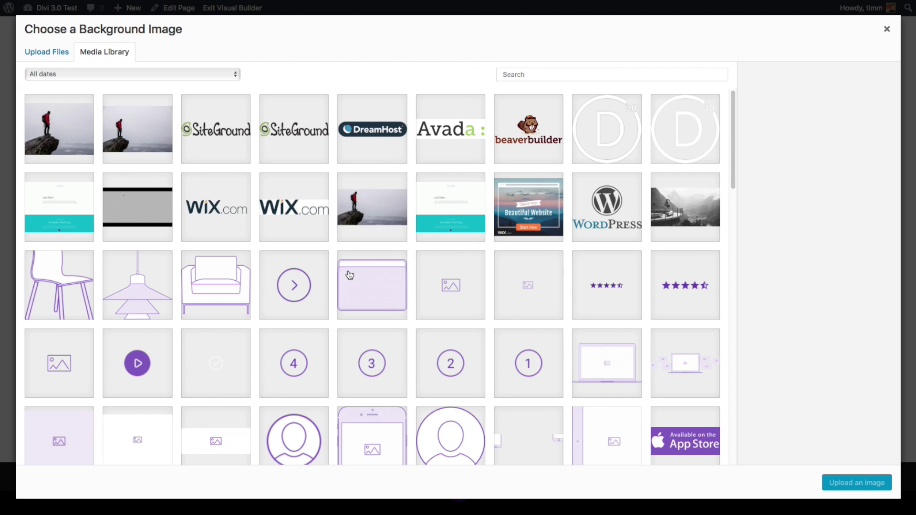
scroll(350, 275, down, 9)
scroll(349, 275, down, 2)
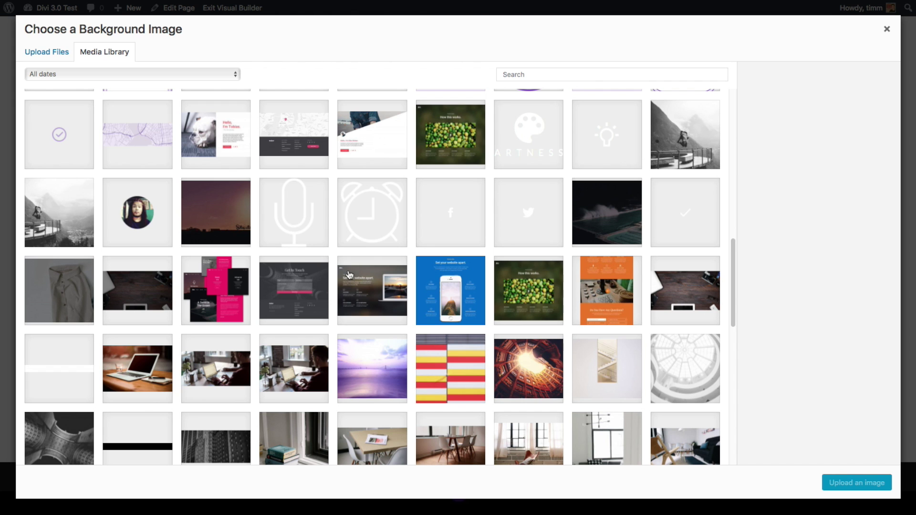
click(222, 222)
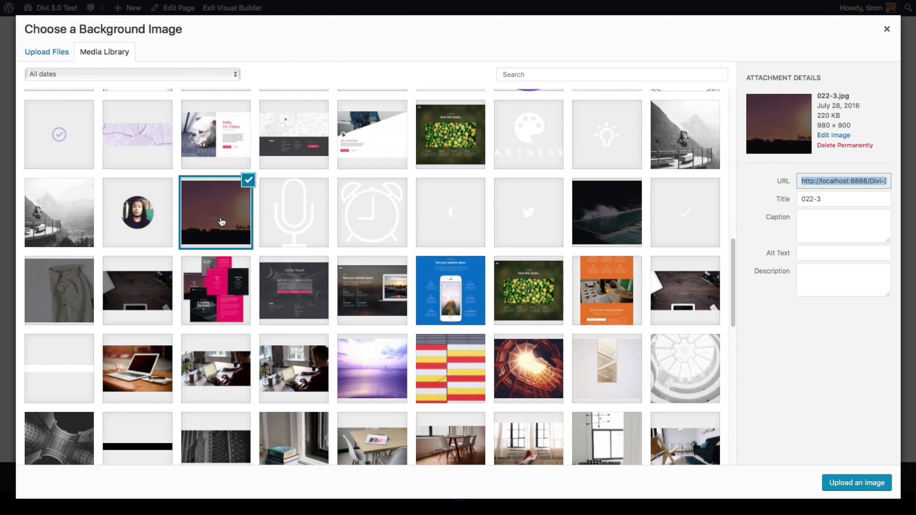
click(875, 490)
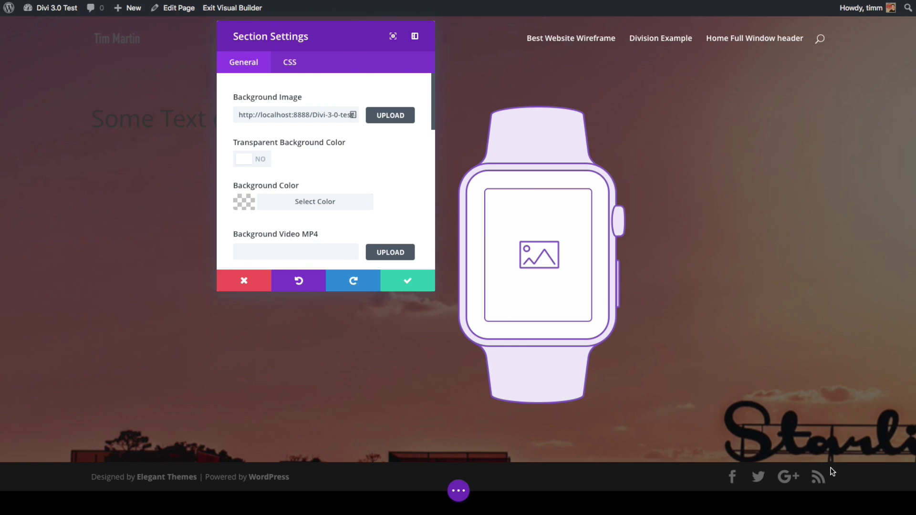
click(428, 285)
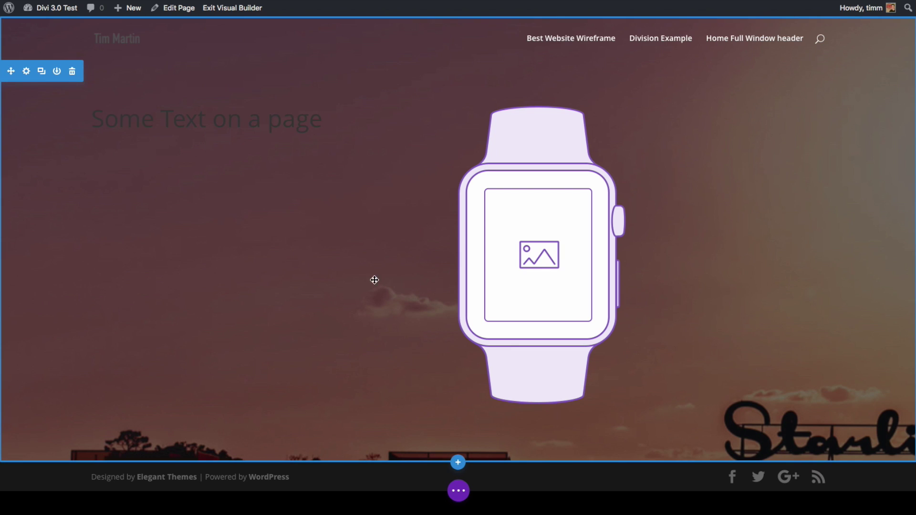
Color the whole heading line white using the inline text colour picker
click(204, 119)
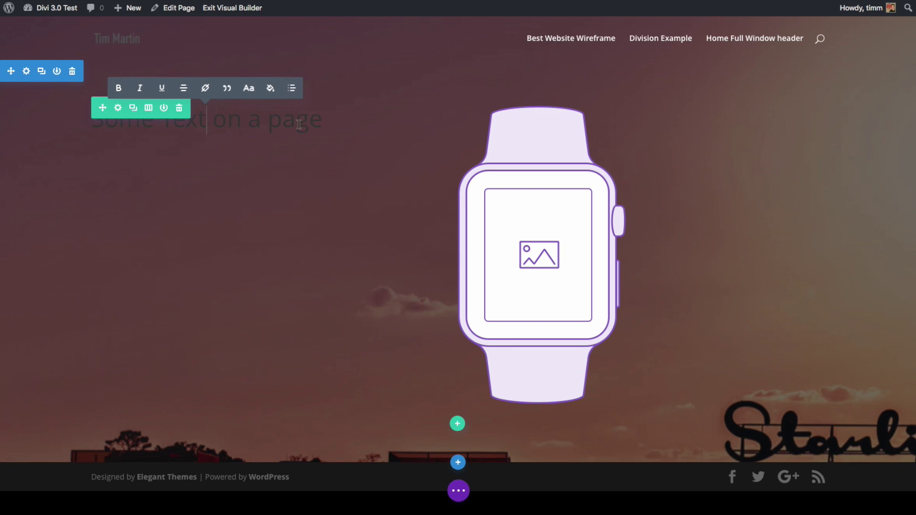
drag(320, 121, 86, 121)
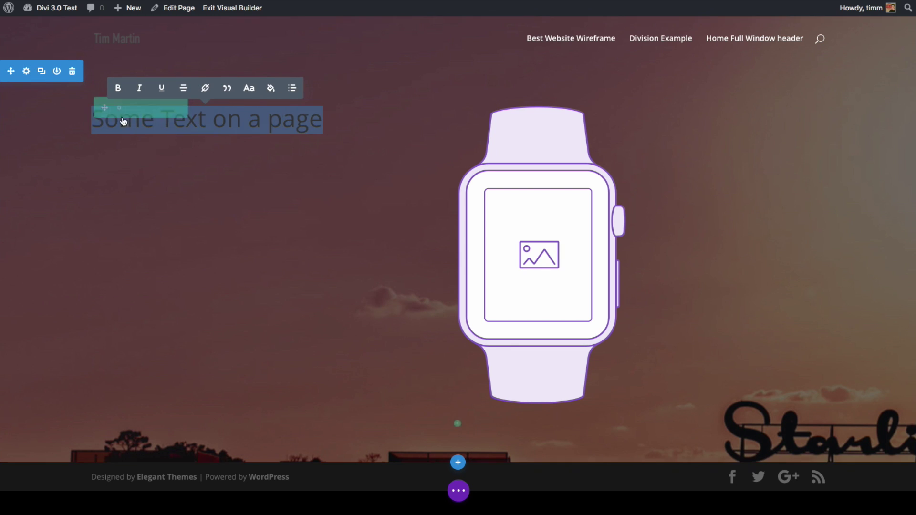
click(266, 88)
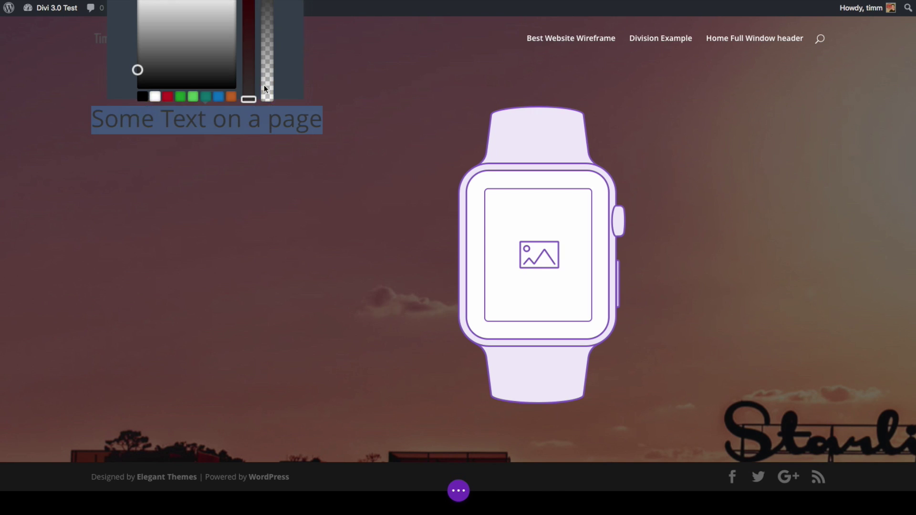
click(155, 85)
click(192, 186)
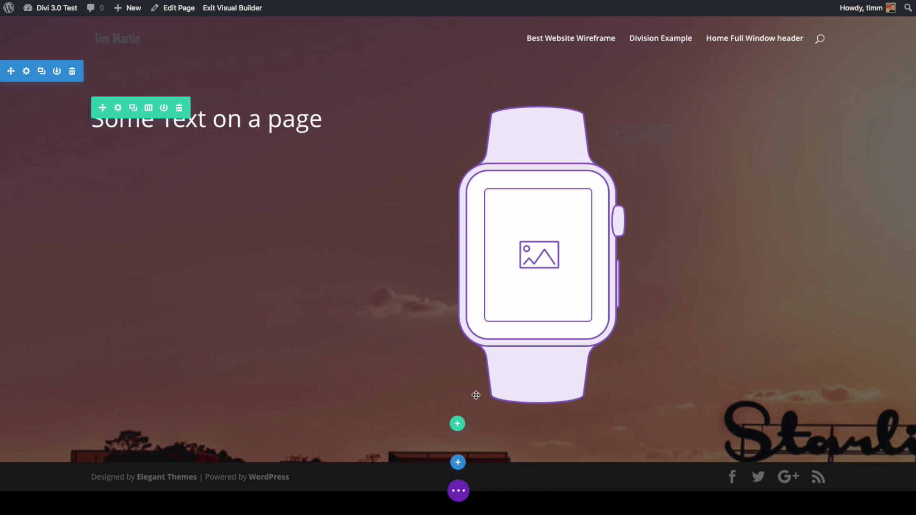
Resize the heading text with the inline font-size slider
click(220, 121)
drag(325, 136, 84, 134)
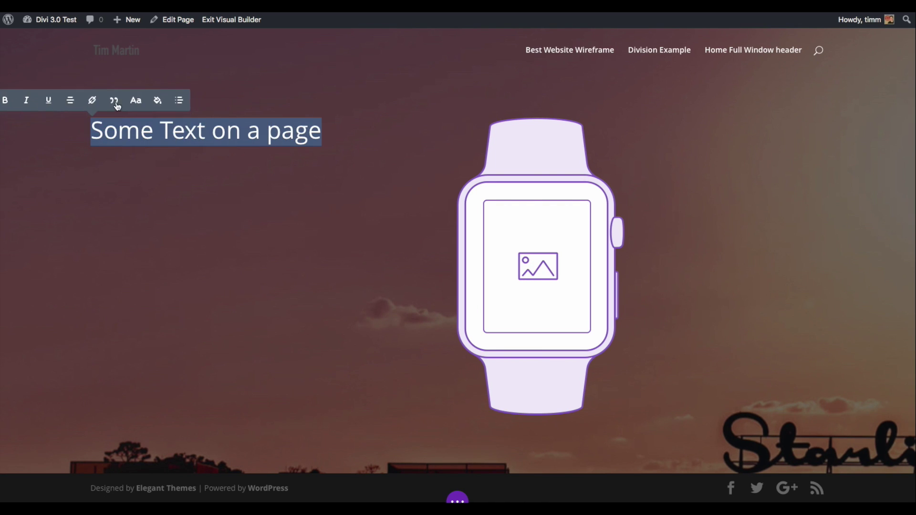
click(135, 101)
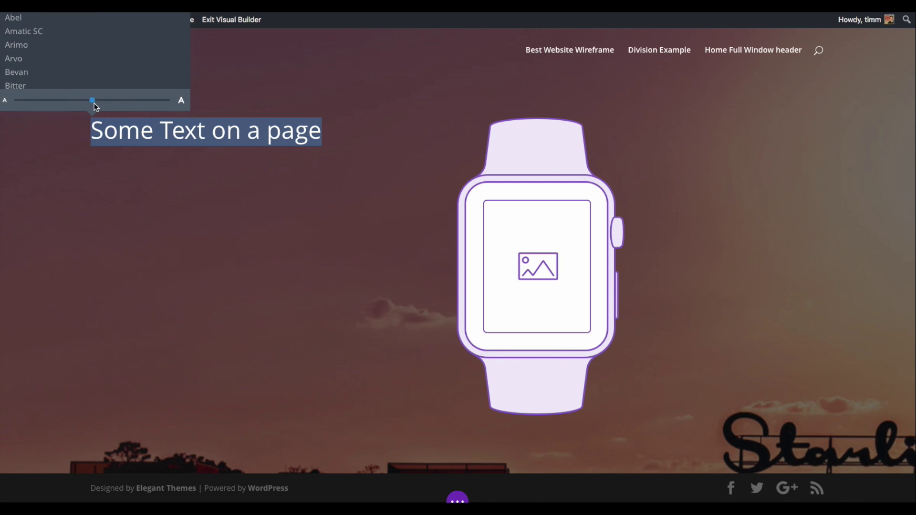
drag(93, 103, 148, 107)
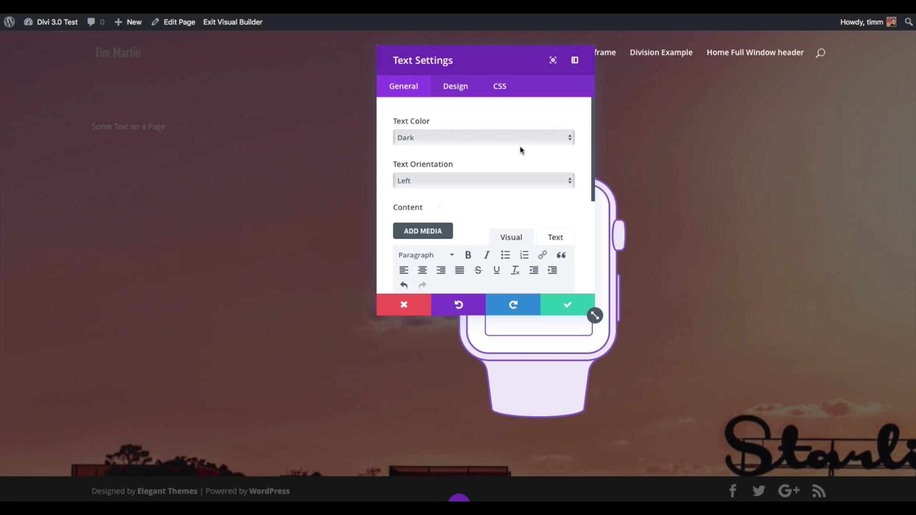
Set the text module's Text Color to Light
click(482, 141)
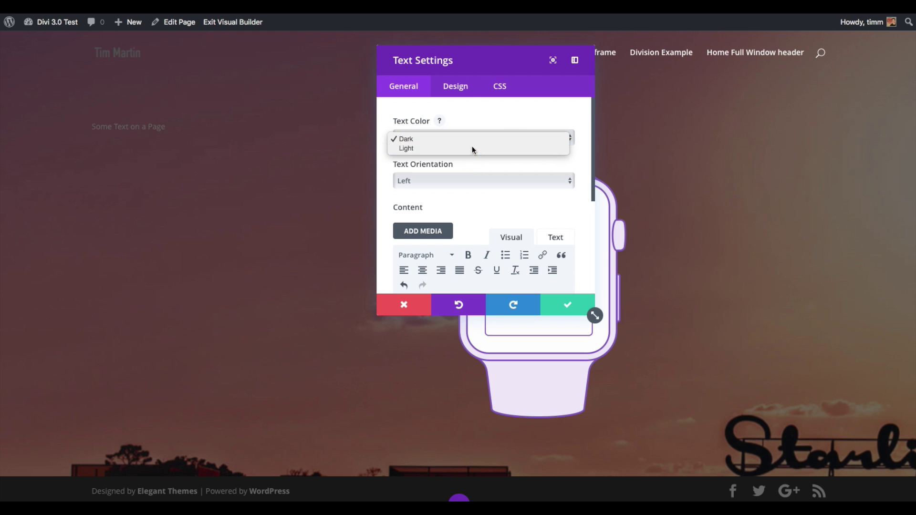
click(472, 149)
click(454, 91)
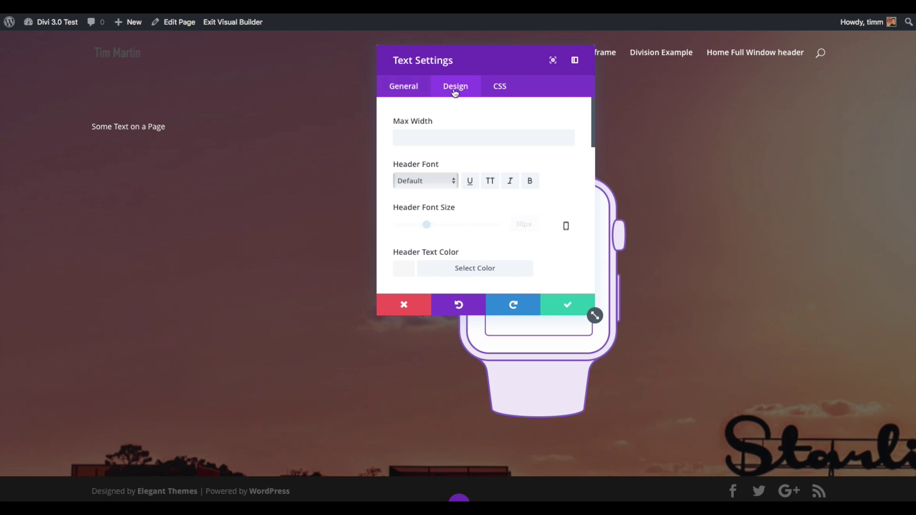
click(413, 91)
scroll(503, 253, down, 3)
Make the module content a Heading 1 at 50px header font size and save
drag(499, 239, 372, 216)
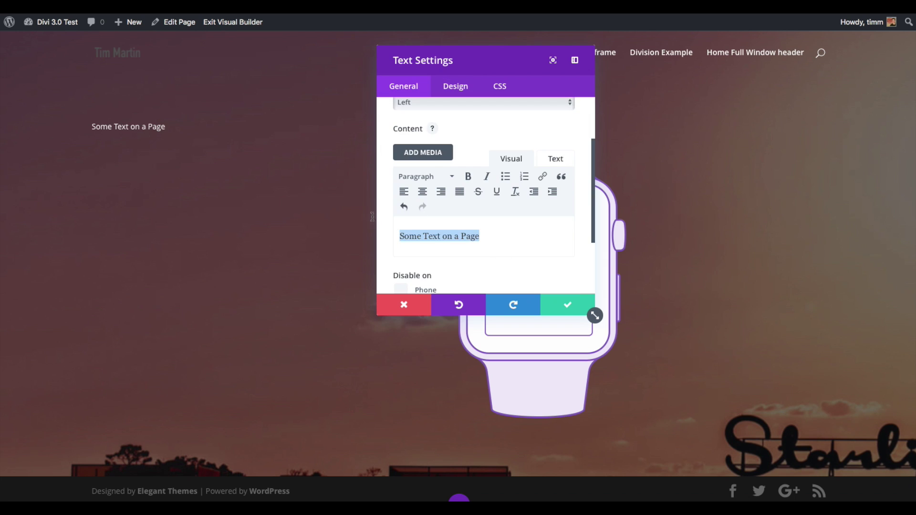
click(438, 177)
click(439, 217)
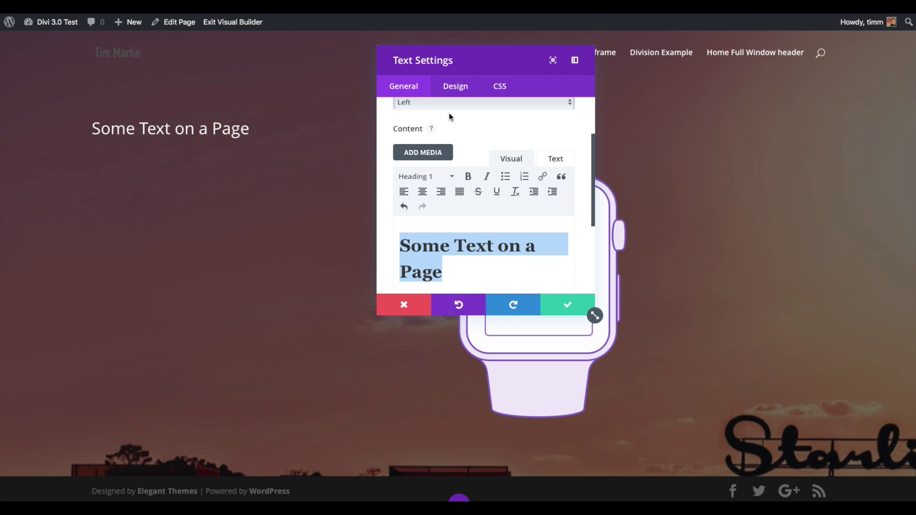
click(455, 86)
drag(426, 224, 446, 223)
click(564, 308)
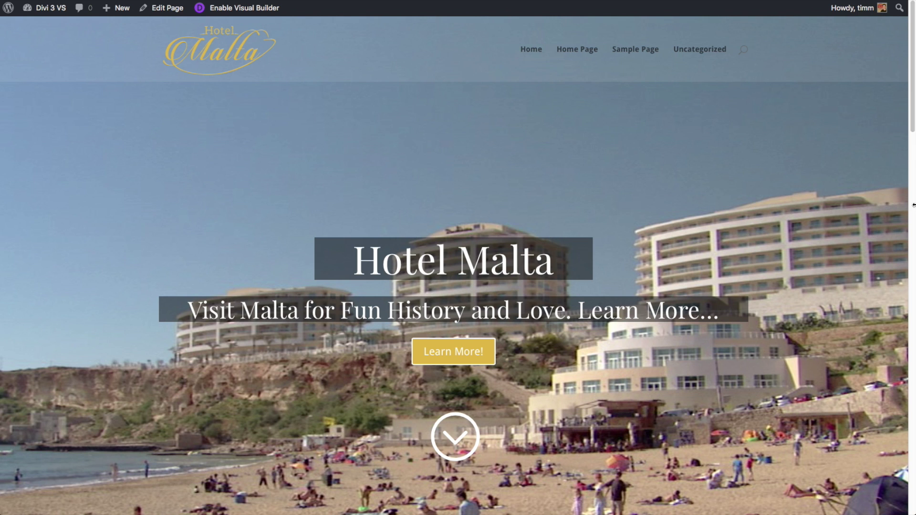
Review the row padding for tablet, phone and desktop, then cancel the Row Settings unchanged
drag(914, 205, 910, 278)
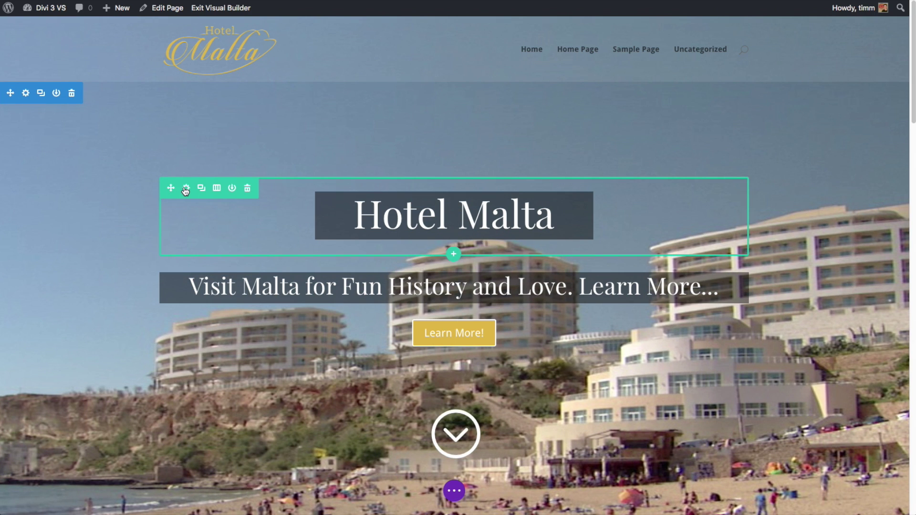
click(185, 190)
scroll(157, 193, down, 3)
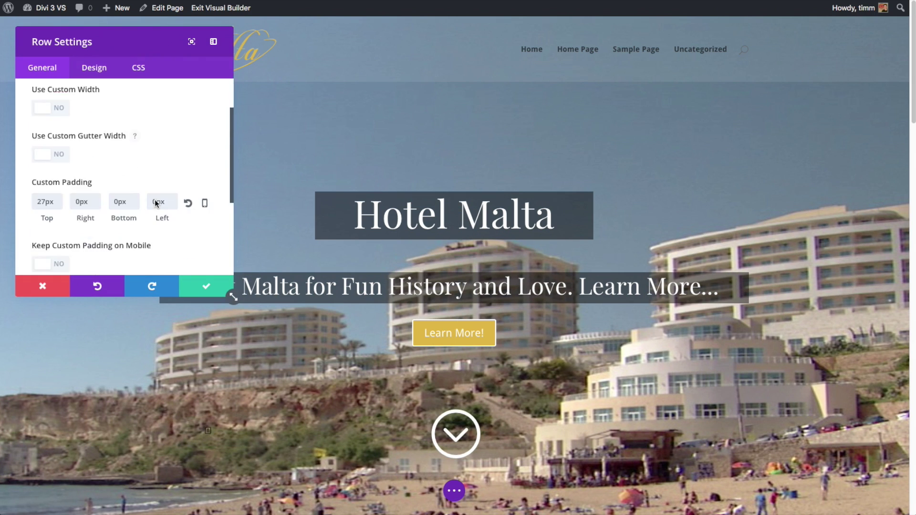
click(207, 200)
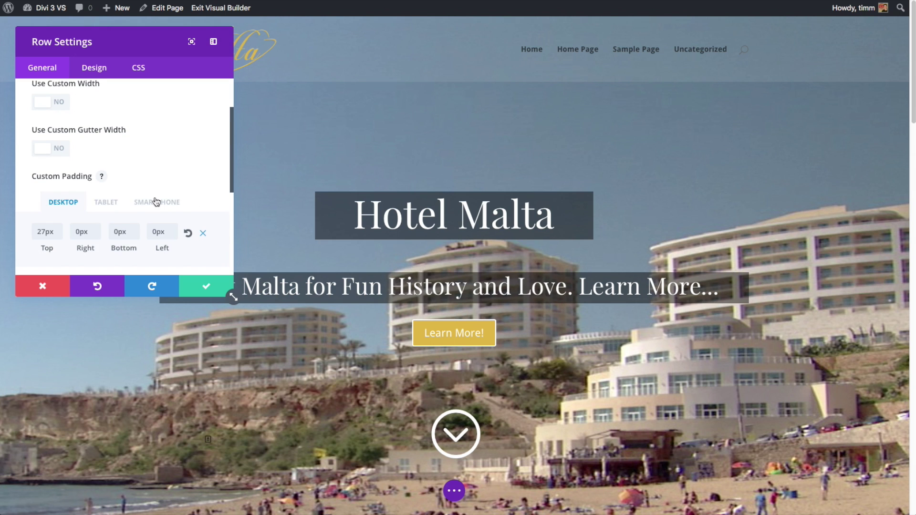
click(108, 196)
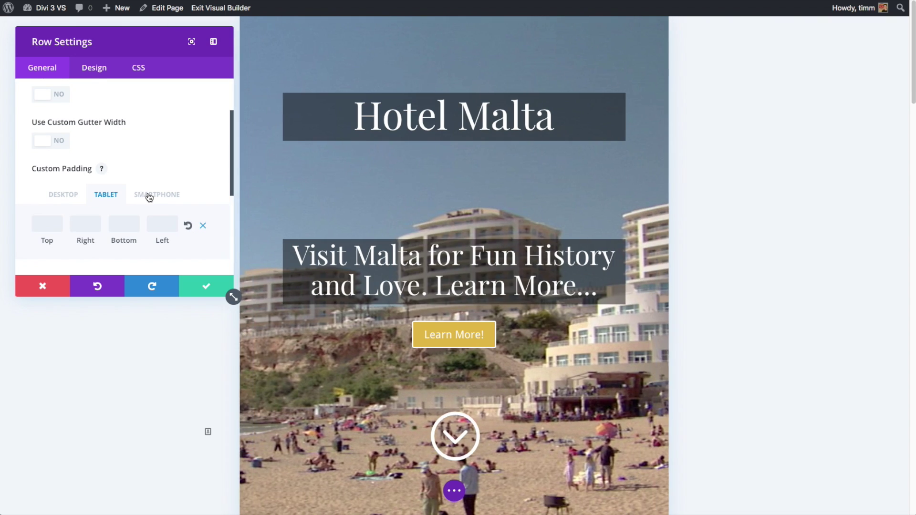
click(157, 195)
click(71, 196)
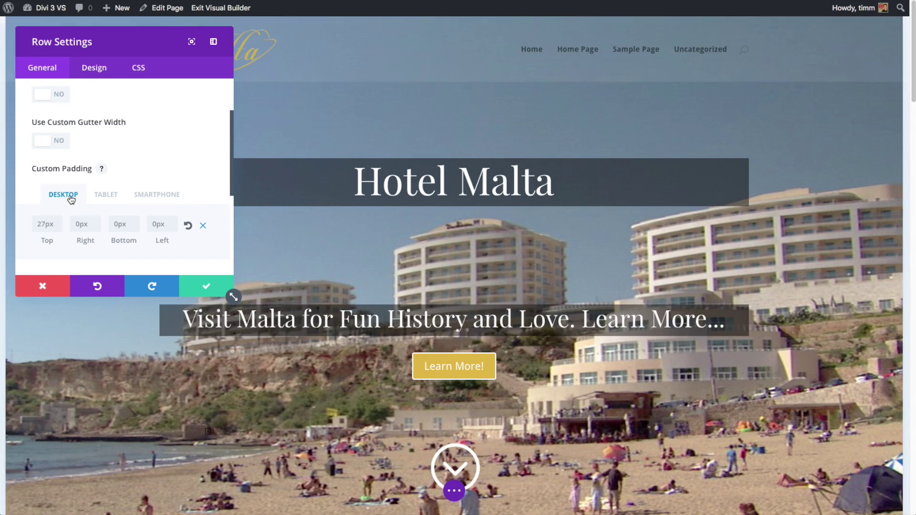
click(43, 287)
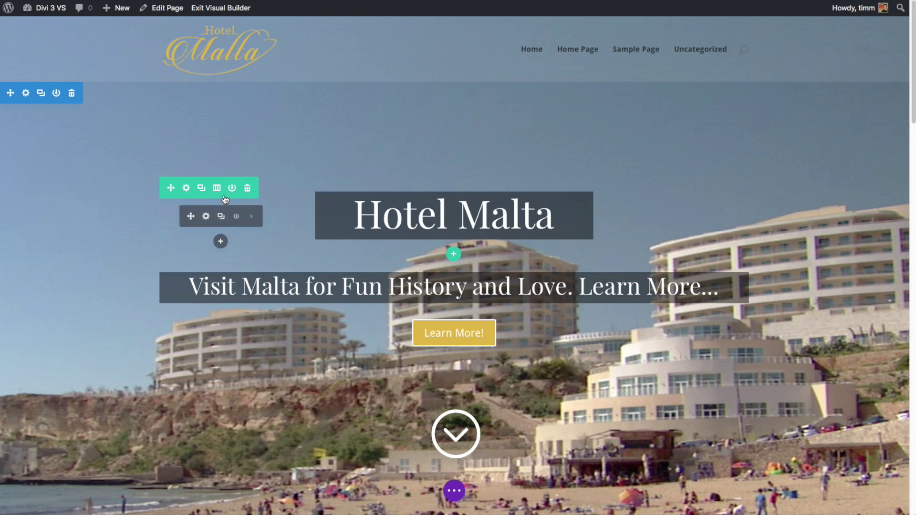
scroll(310, 258, down, 1)
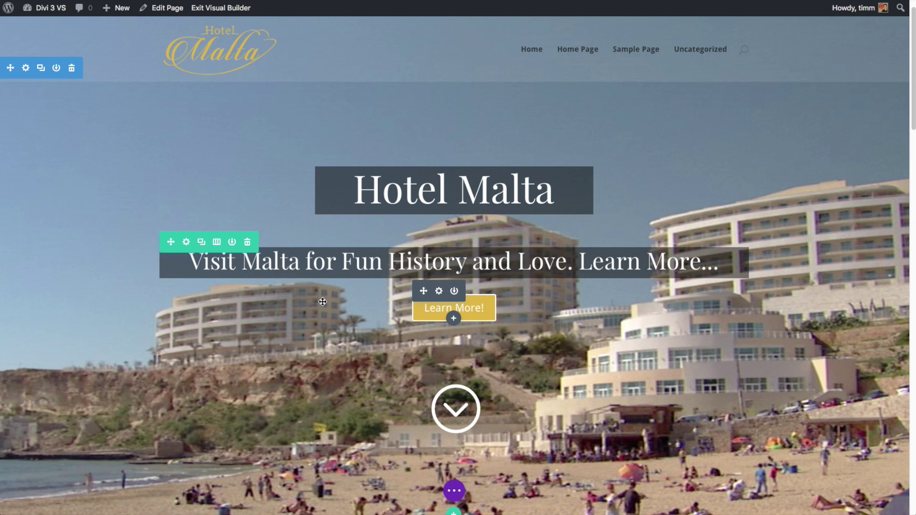
scroll(323, 301, down, 1)
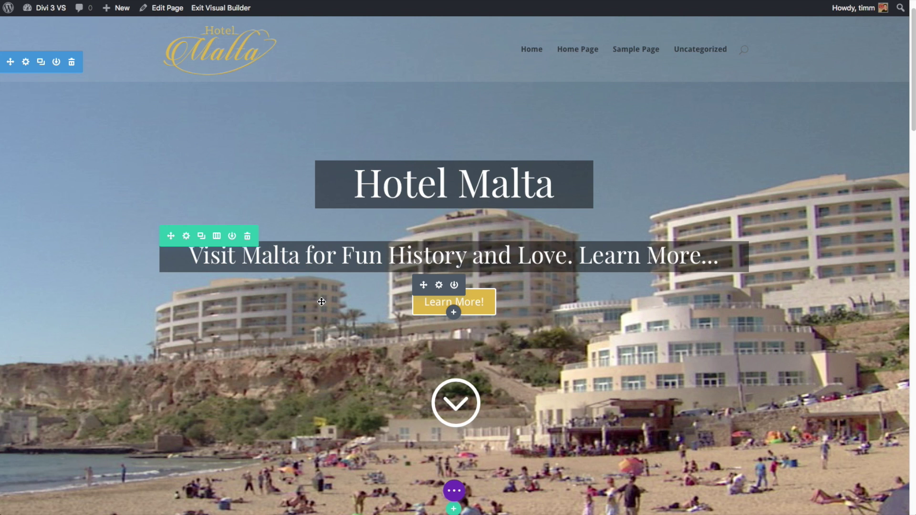
scroll(322, 302, down, 1)
scroll(321, 302, up, 1)
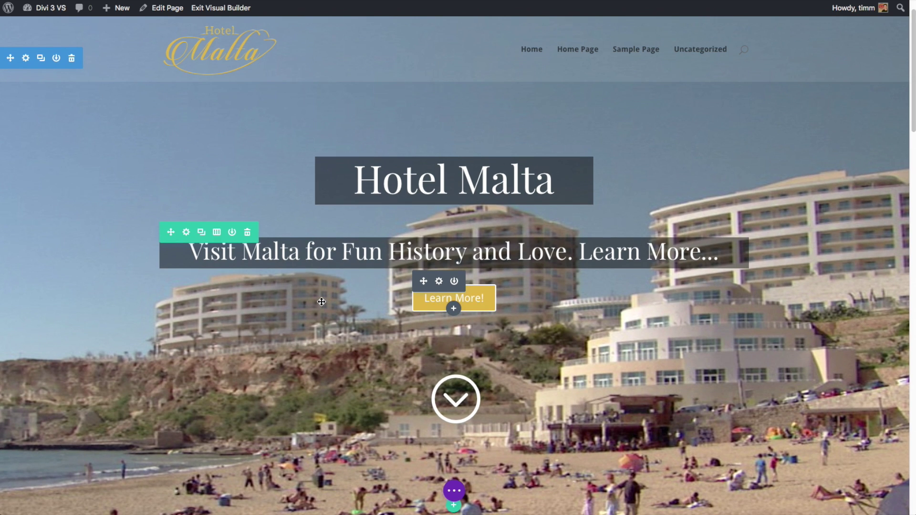
Preview the Hotel Malta page zoomed out, then at tablet and phone widths, ending on desktop
click(456, 491)
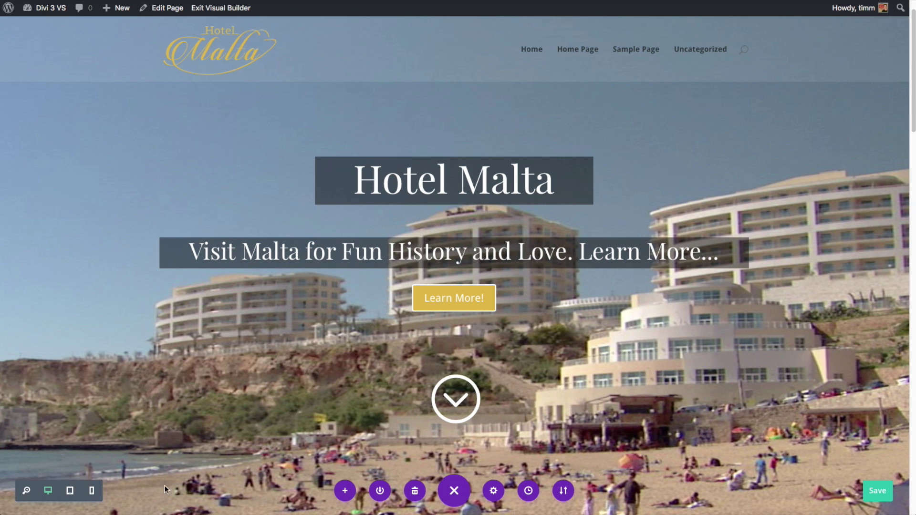
click(26, 491)
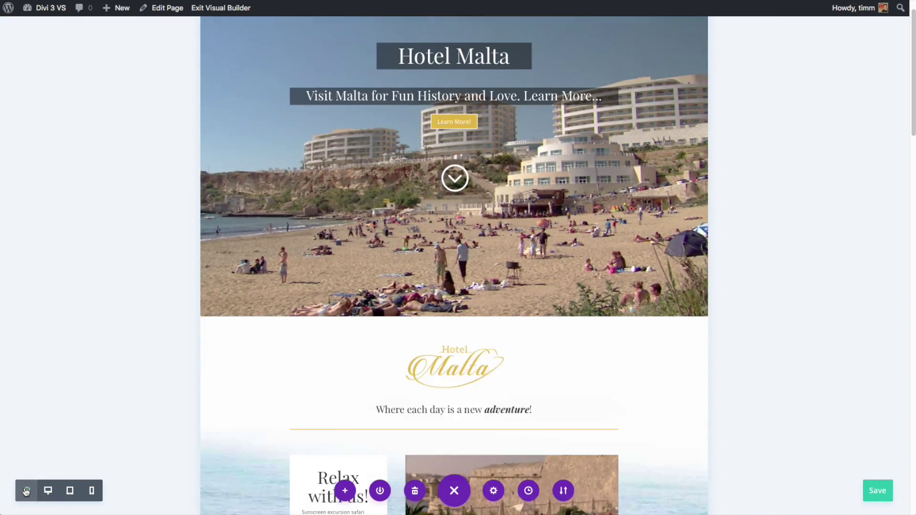
scroll(283, 384, down, 4)
scroll(280, 387, down, 2)
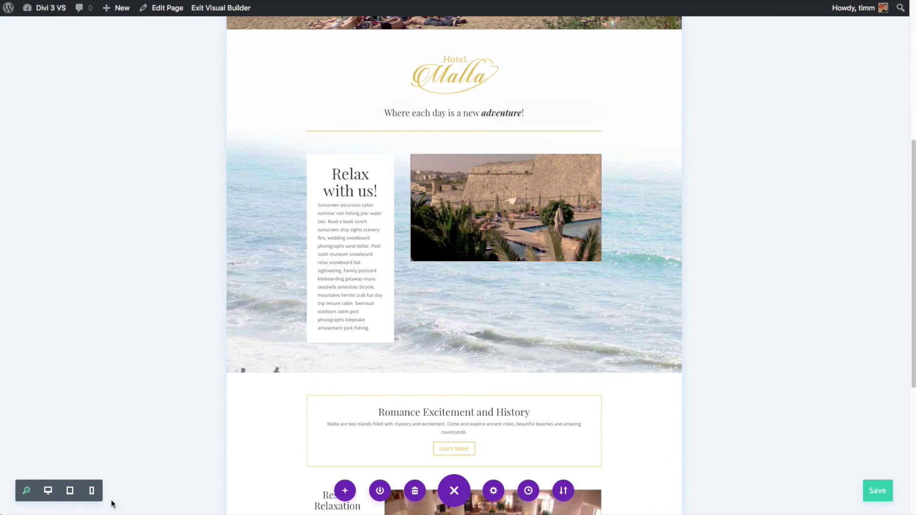
click(48, 492)
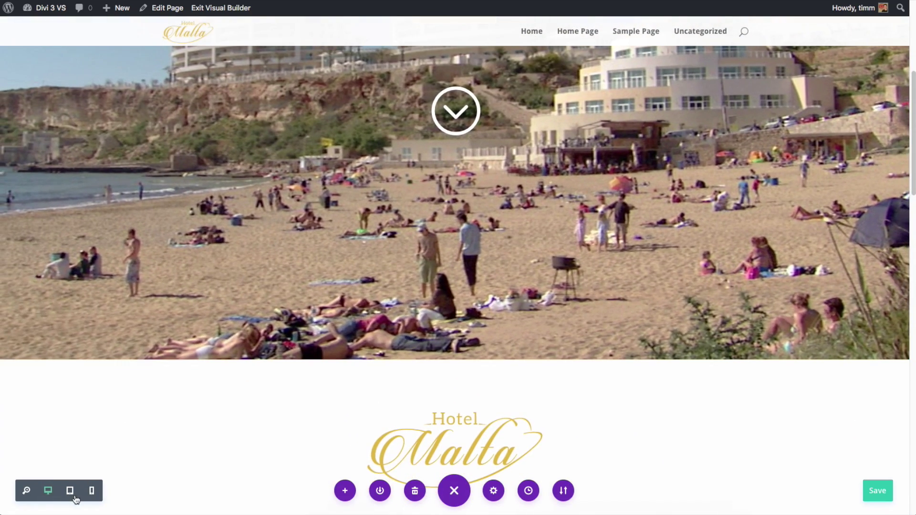
click(70, 491)
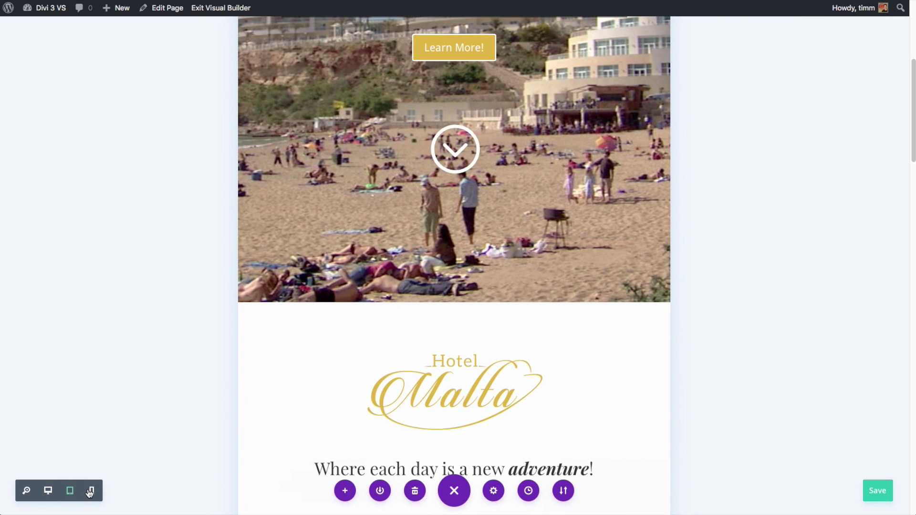
click(91, 491)
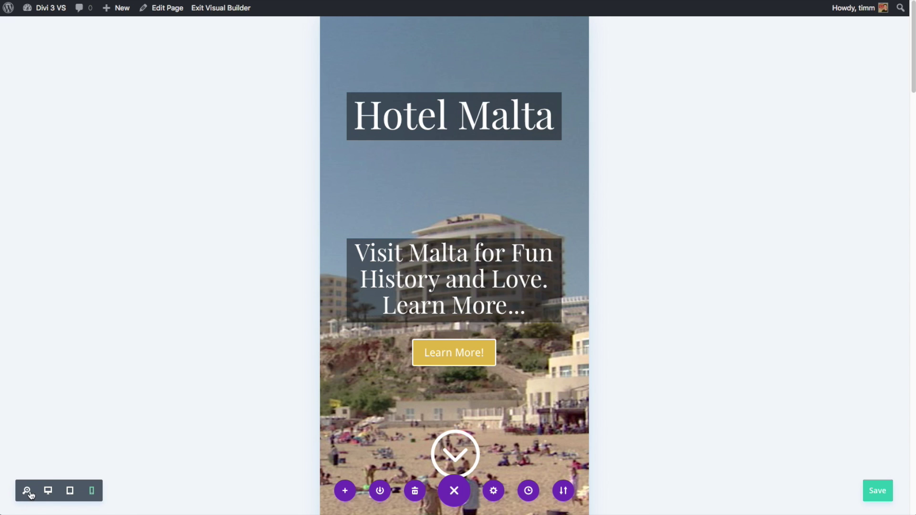
click(48, 491)
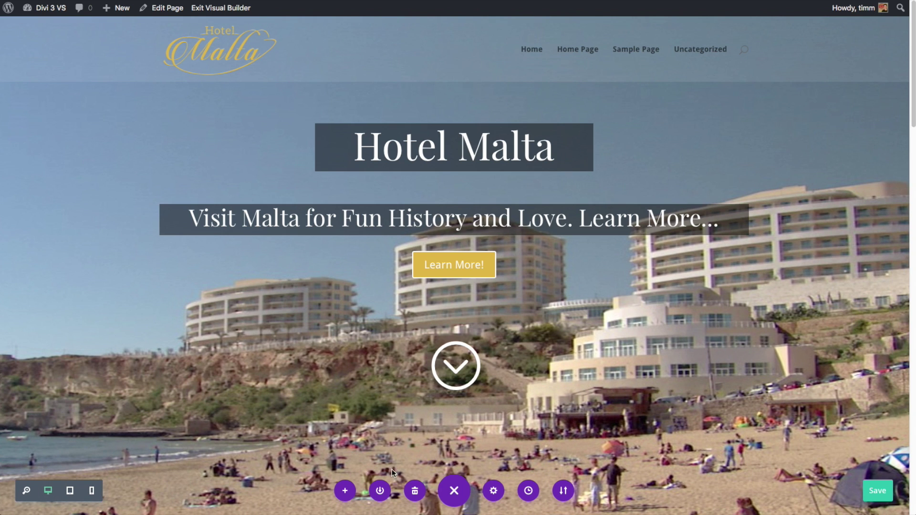
Replace 'Love.' in the subtitle with 'stuff', then undo so the subtitle stays unchanged
click(458, 491)
drag(574, 287, 521, 288)
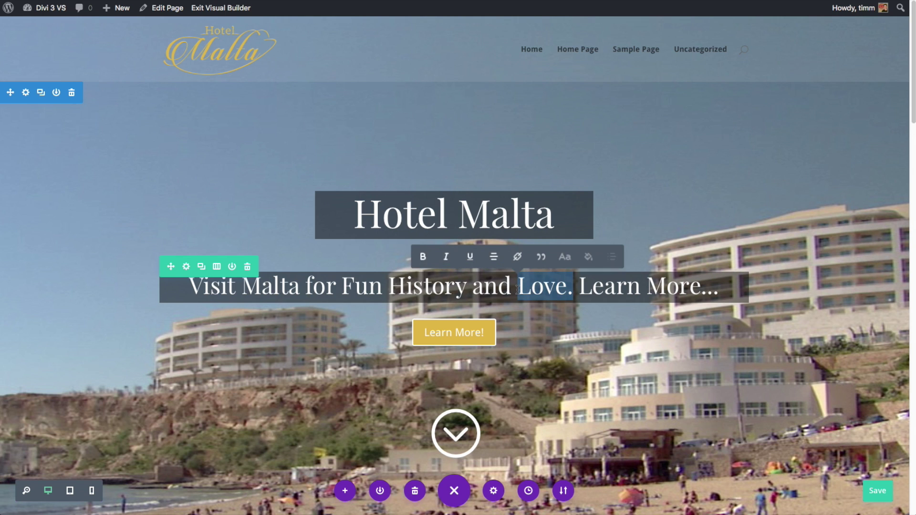
text(stuff)
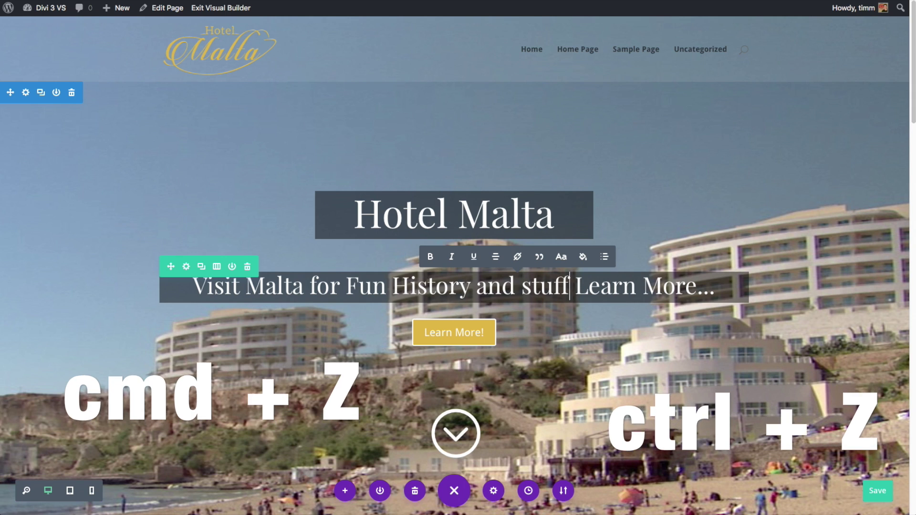
key(ctrl+z)
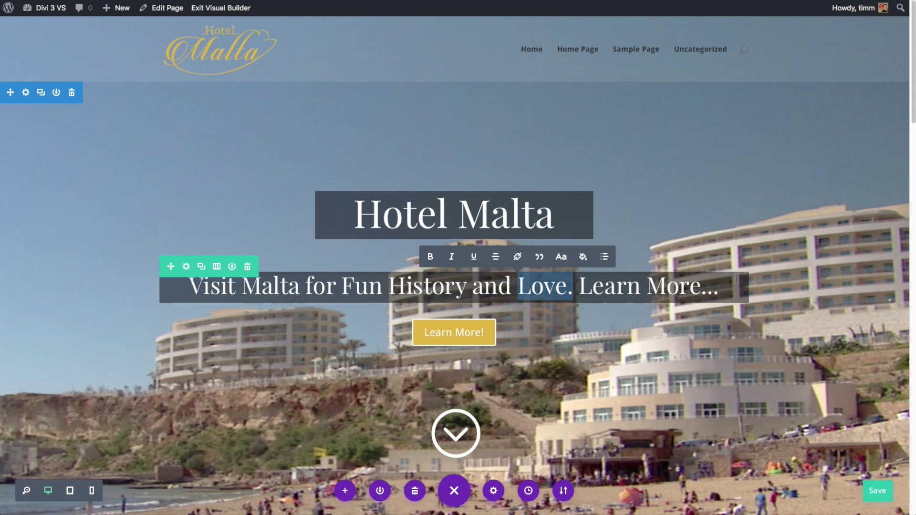
click(701, 286)
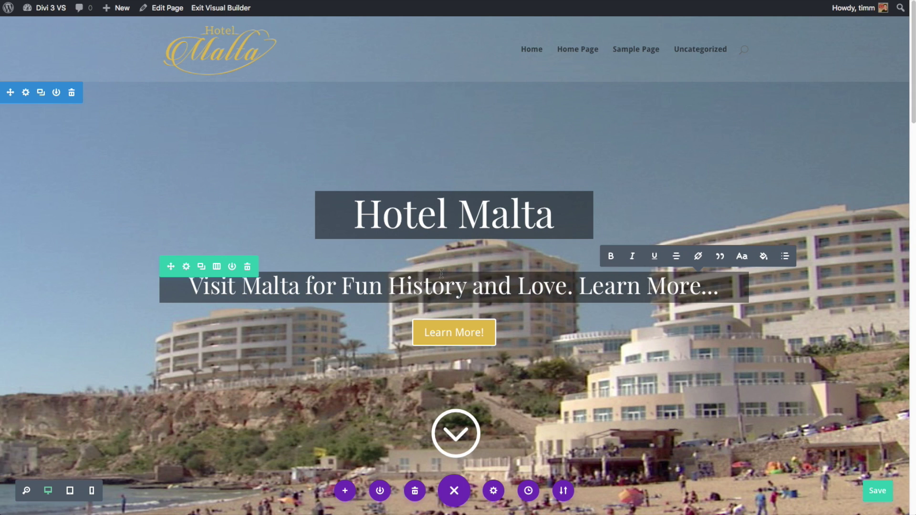
click(441, 310)
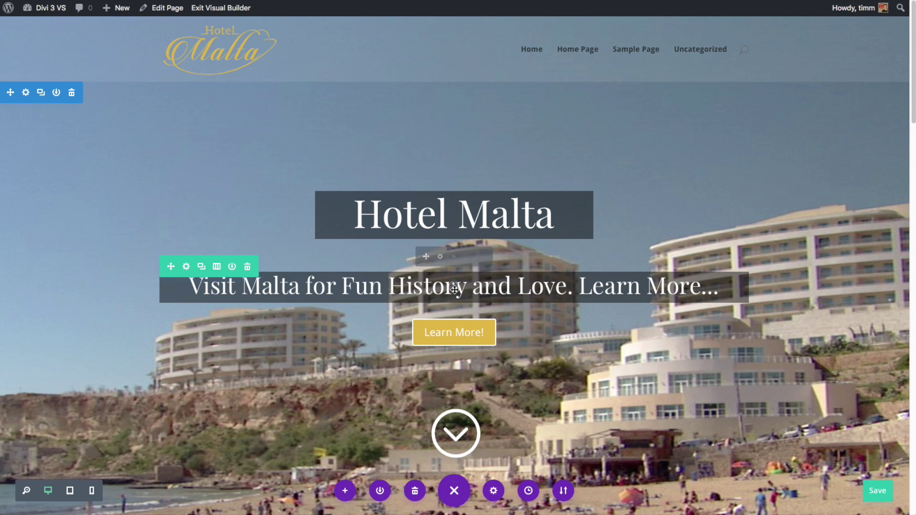
Open the subtitle's text settings and then the editing history, closing each afterwards
click(440, 258)
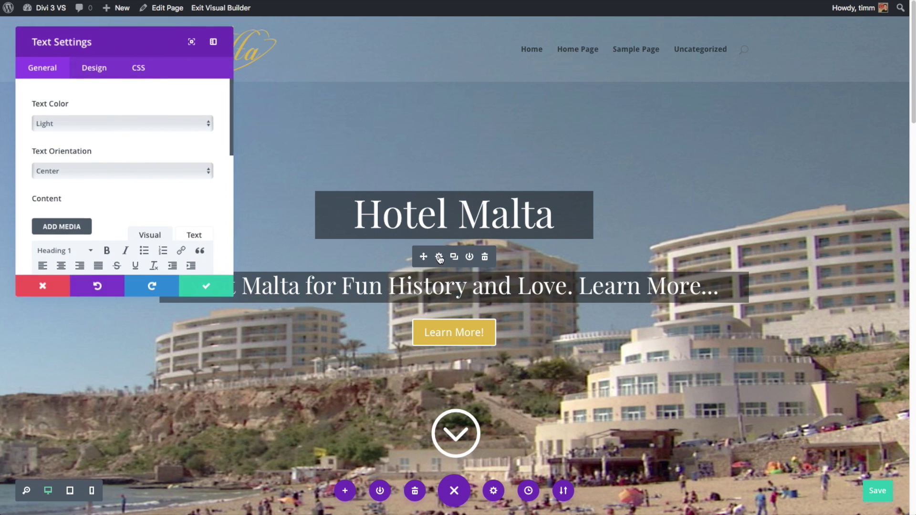
click(207, 286)
click(529, 490)
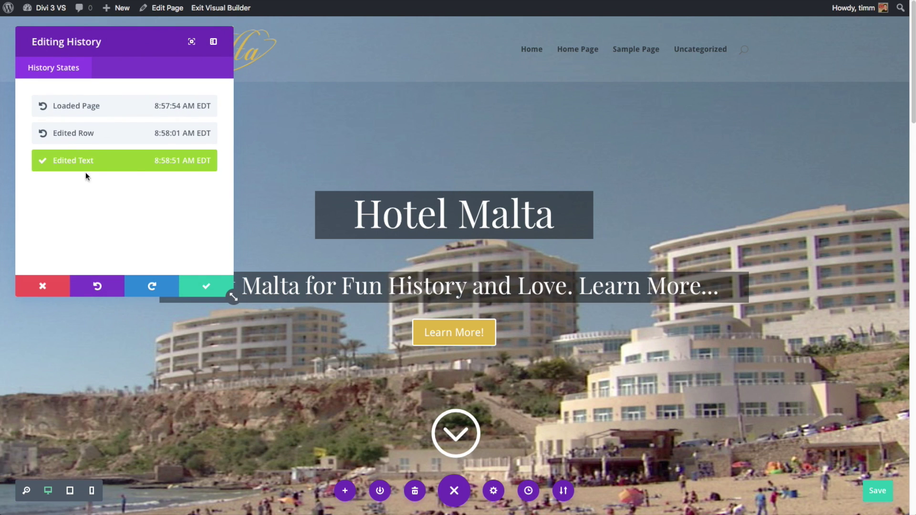
click(200, 291)
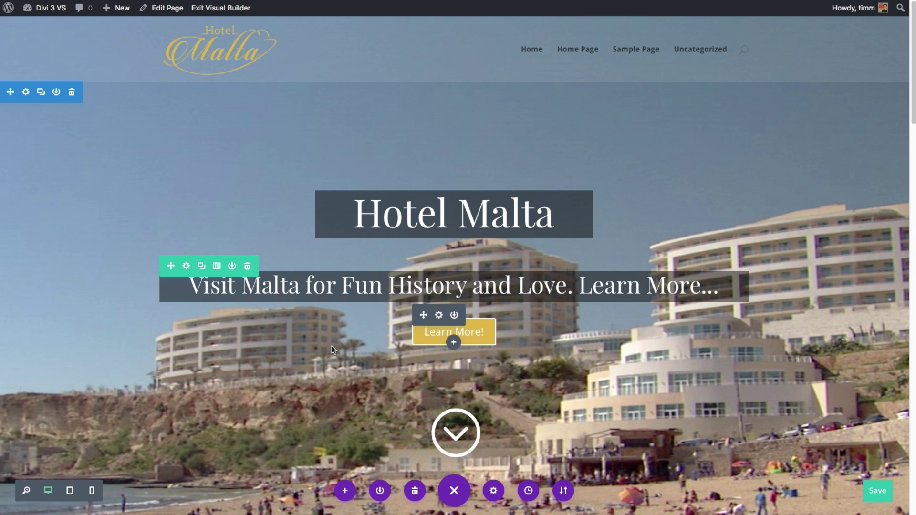
scroll(343, 353, down, 5)
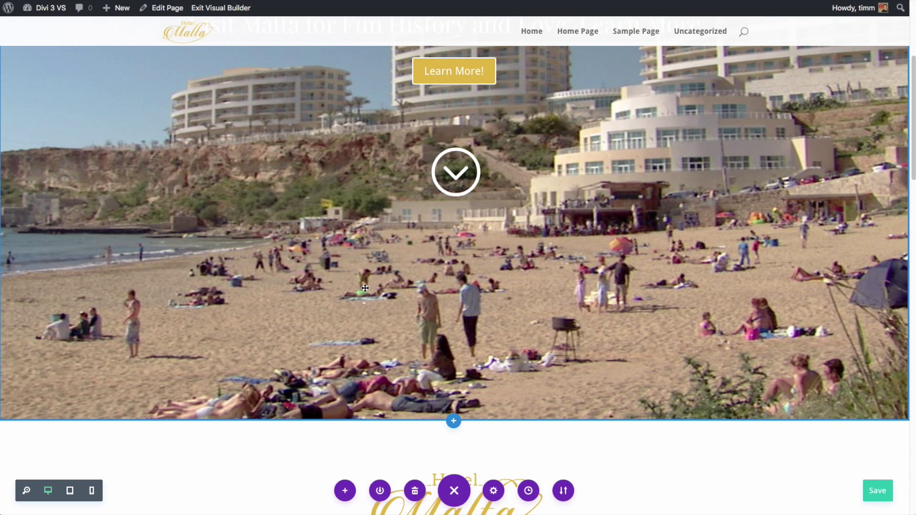
Open the Home Page in the back-end Divi Builder editor, then return to the site's front page
click(221, 8)
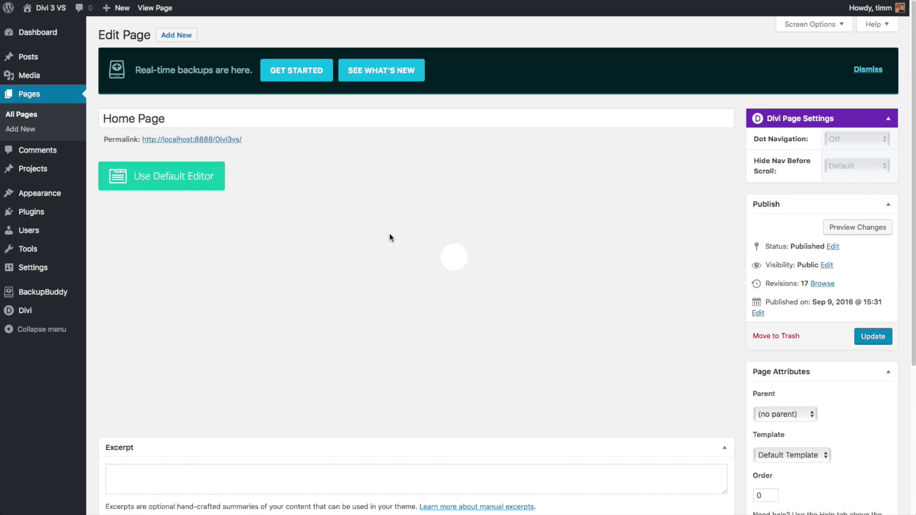
scroll(399, 294, down, 10)
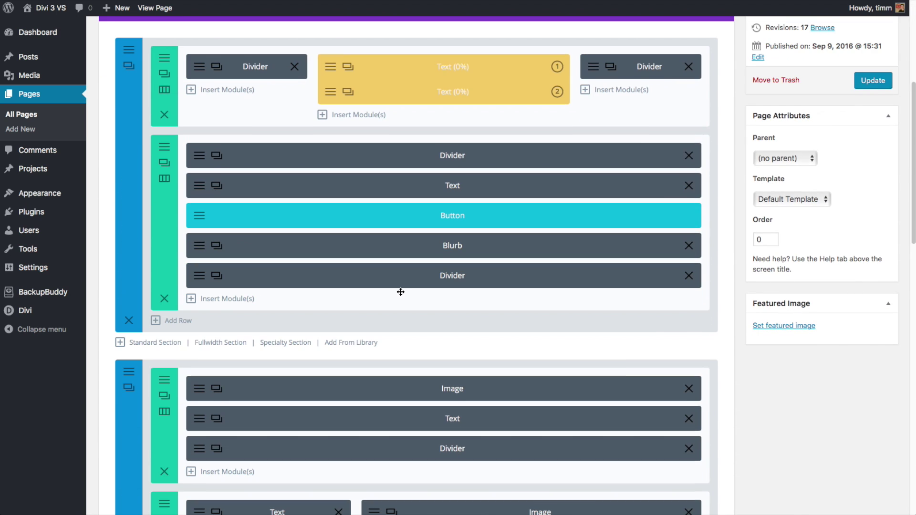
scroll(400, 292, up, 10)
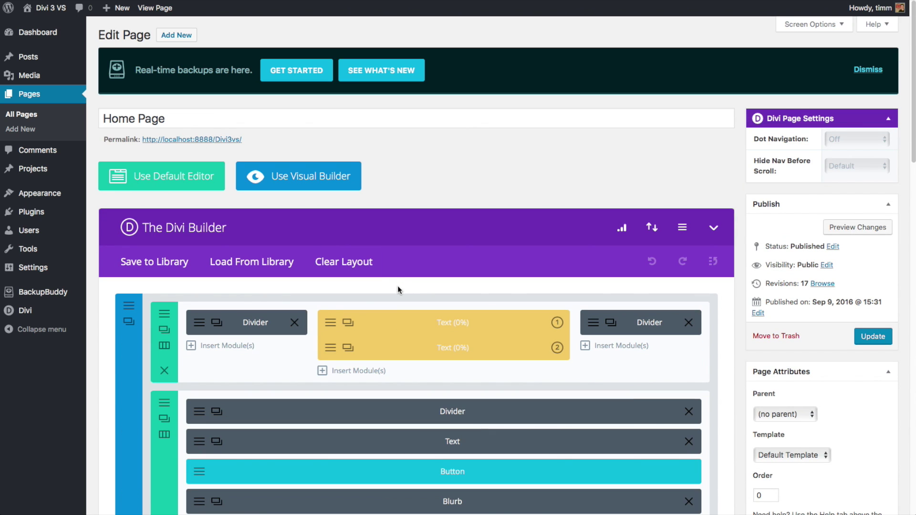
mouse_move(50, 12)
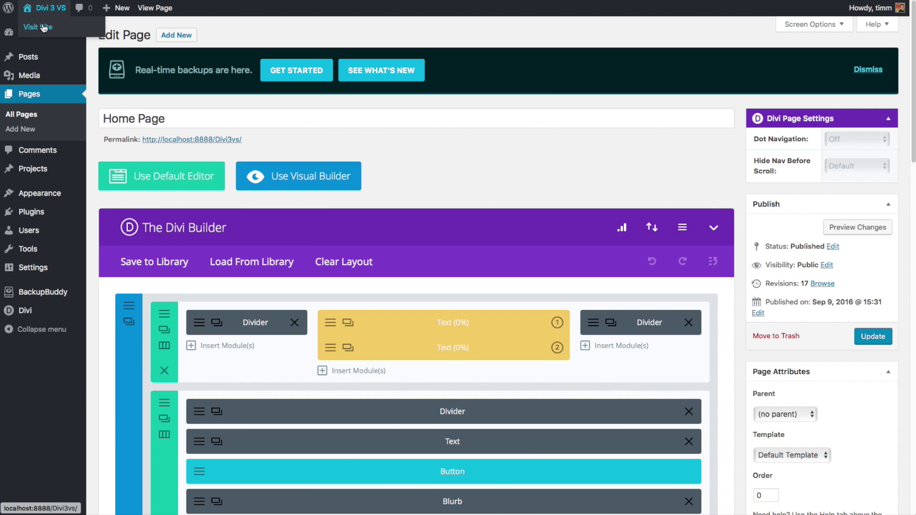
click(44, 28)
Open the Theme Customizer's General Settings and view Layout Settings before going back
click(51, 85)
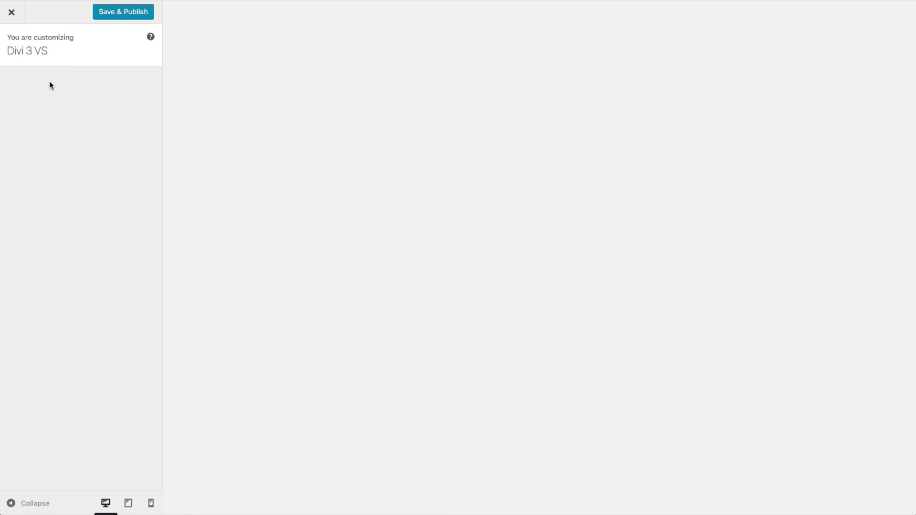
click(63, 128)
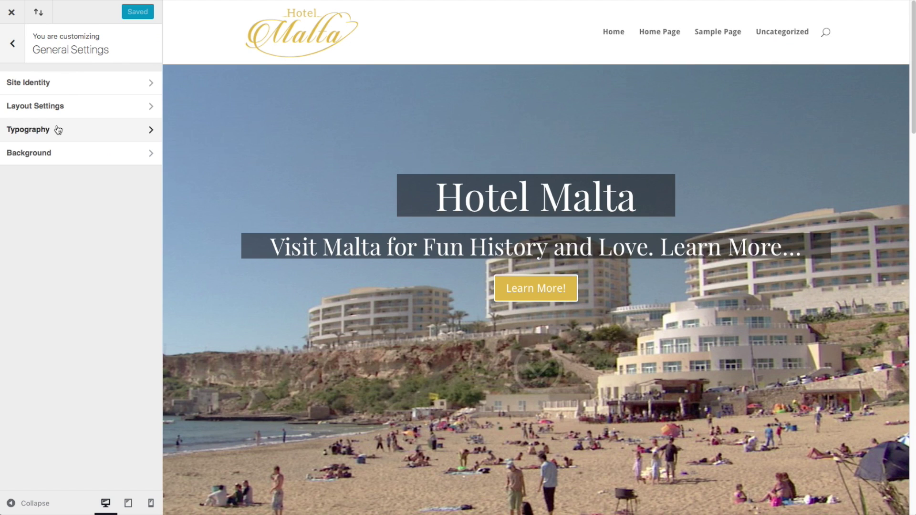
click(53, 105)
click(12, 56)
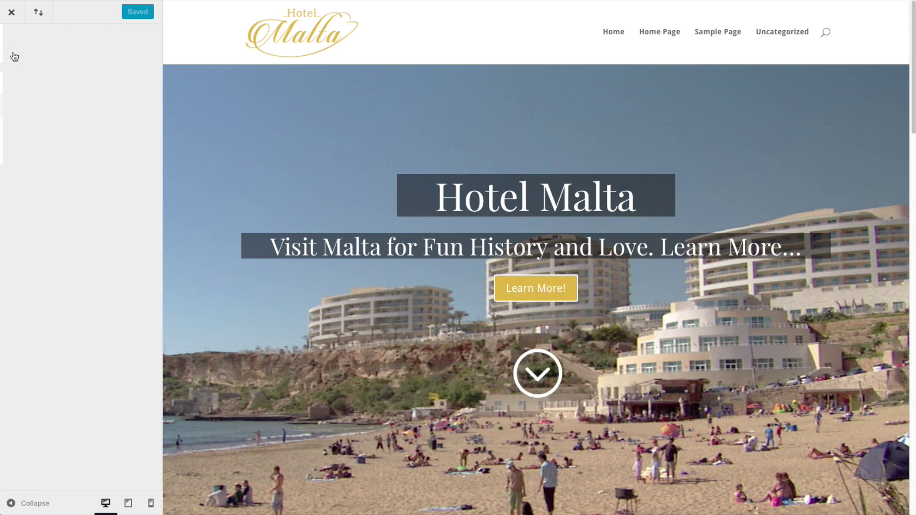
Close the Customizer and go through the admin dashboard to the Divi Role Editor
click(13, 13)
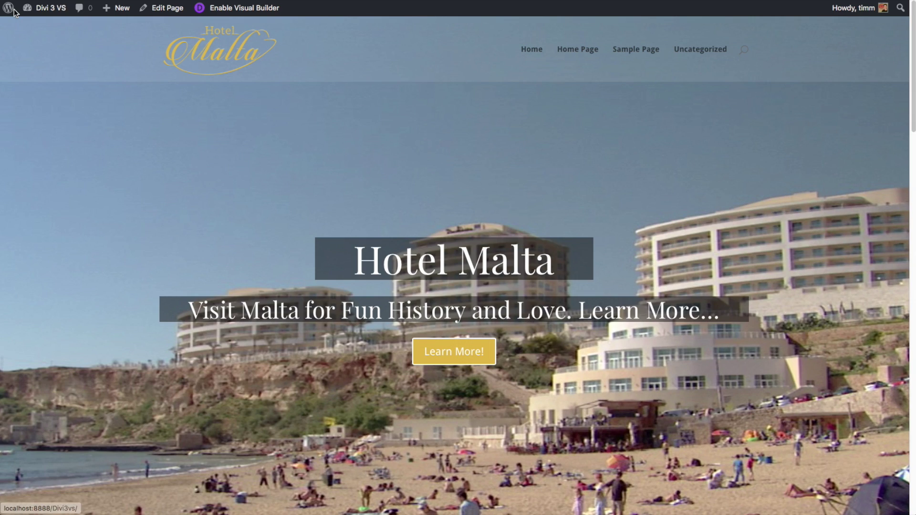
mouse_move(43, 9)
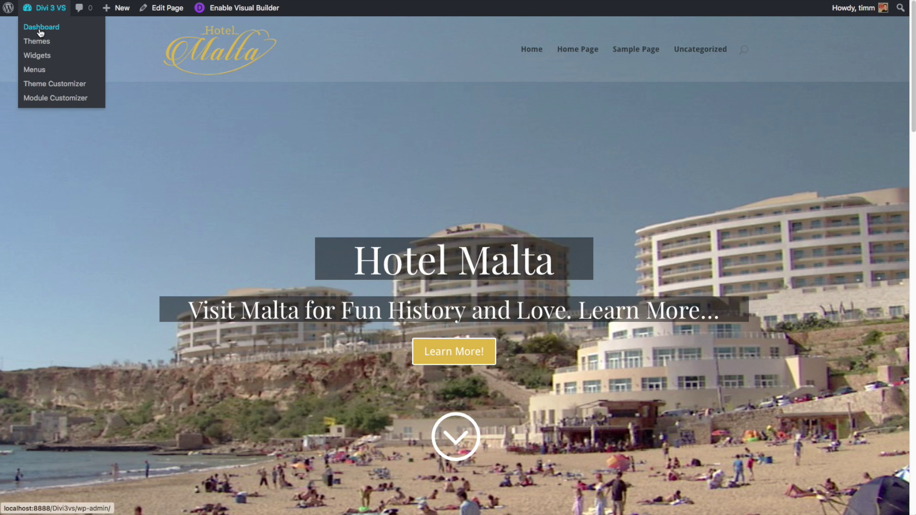
click(39, 29)
mouse_move(34, 266)
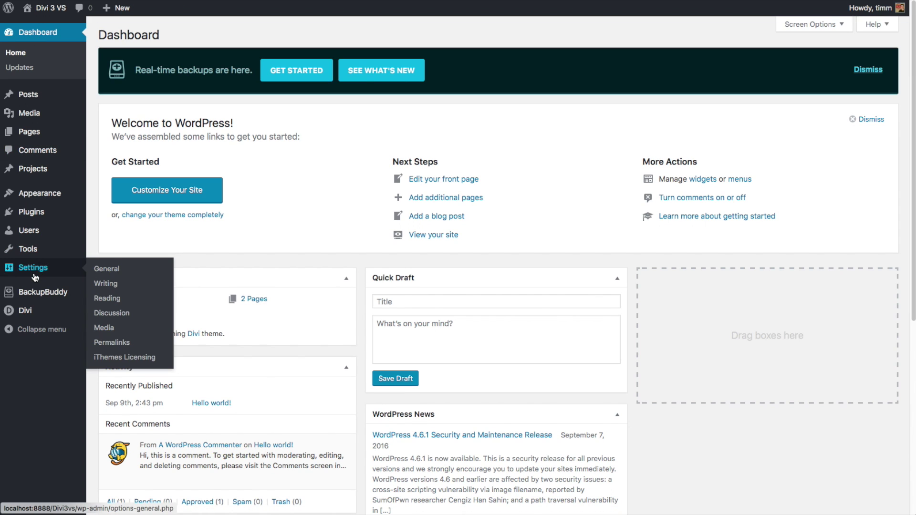
mouse_move(35, 314)
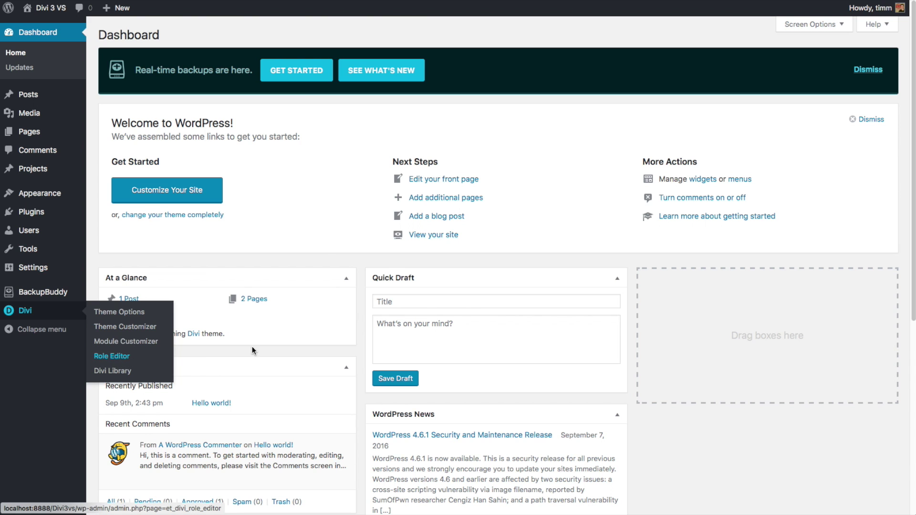
scroll(305, 282, down, 2)
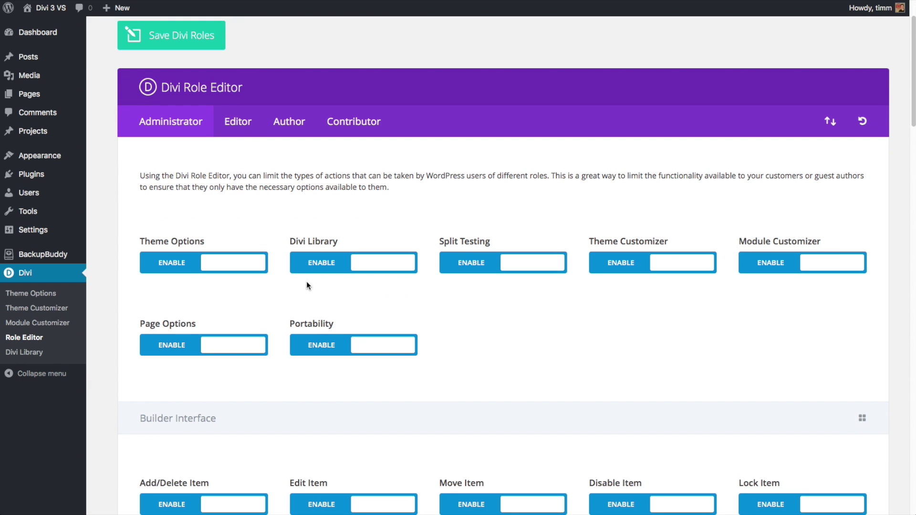
Show the Editor role's permissions and scroll through all its feature toggles
click(237, 121)
scroll(319, 305, down, 4)
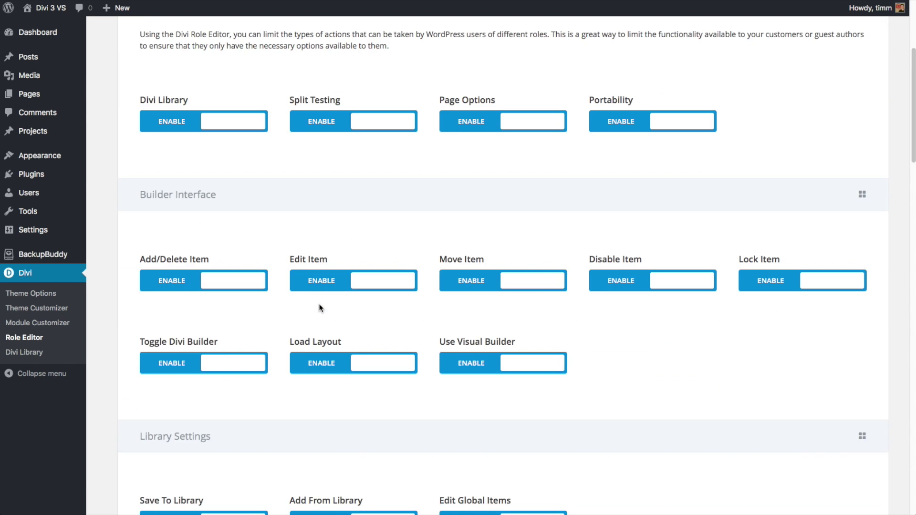
scroll(319, 304, down, 9)
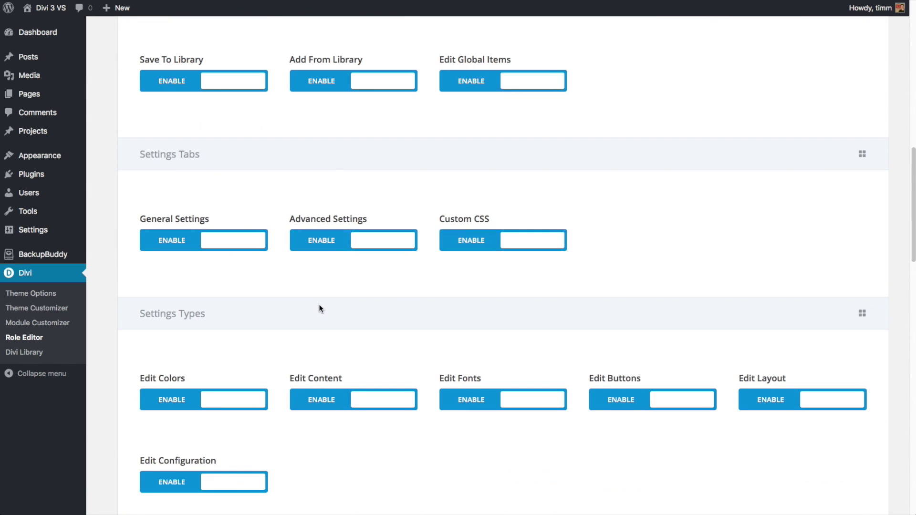
scroll(318, 309, down, 12)
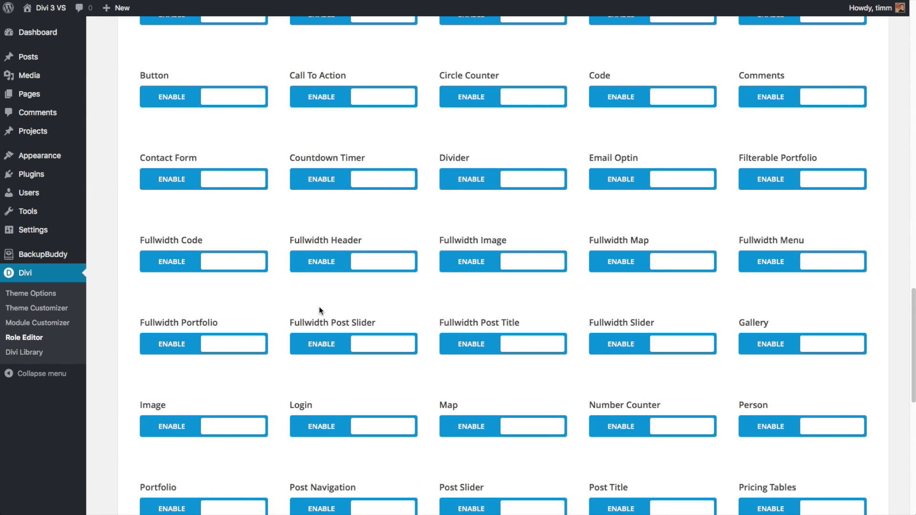
scroll(319, 309, down, 10)
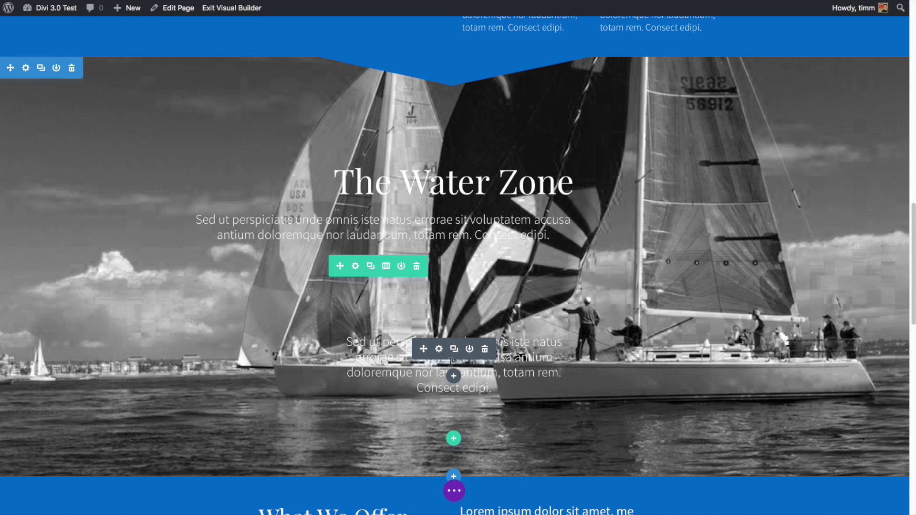
scroll(451, 363, down, 10)
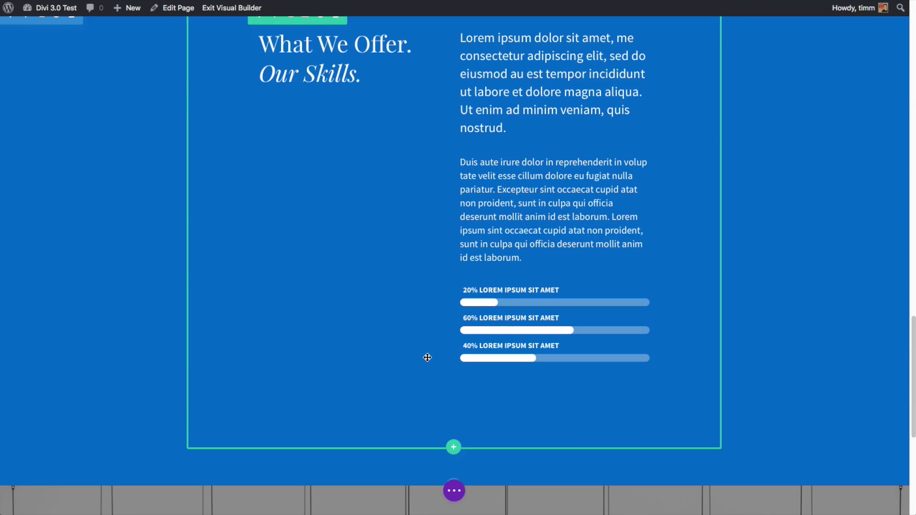
scroll(427, 357, up, 9)
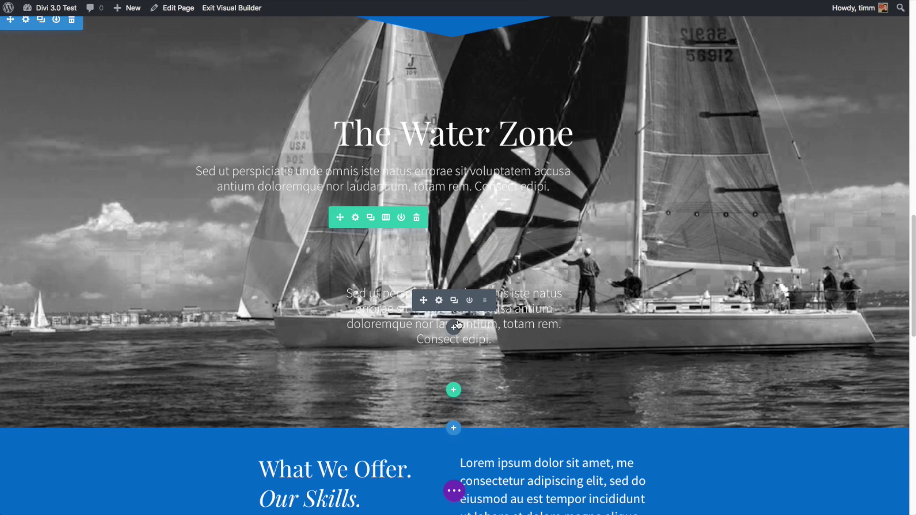
scroll(267, 191, up, 1)
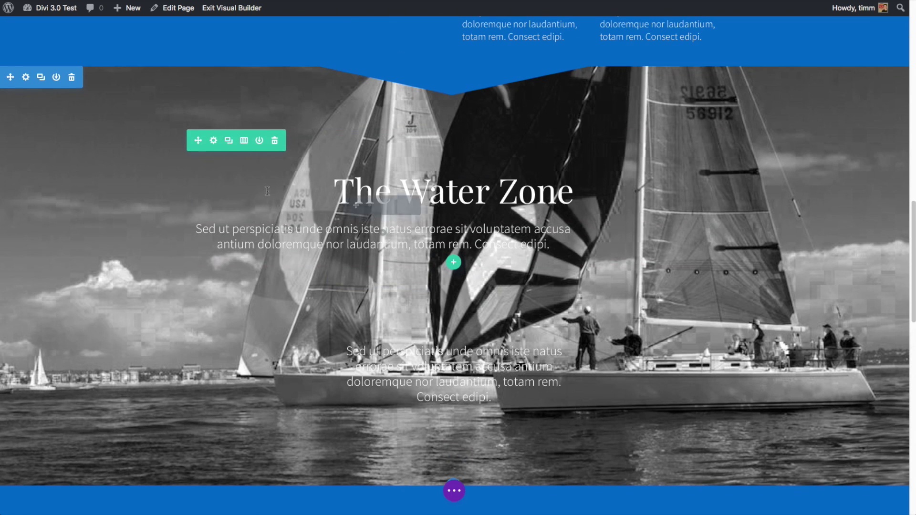
scroll(267, 191, up, 15)
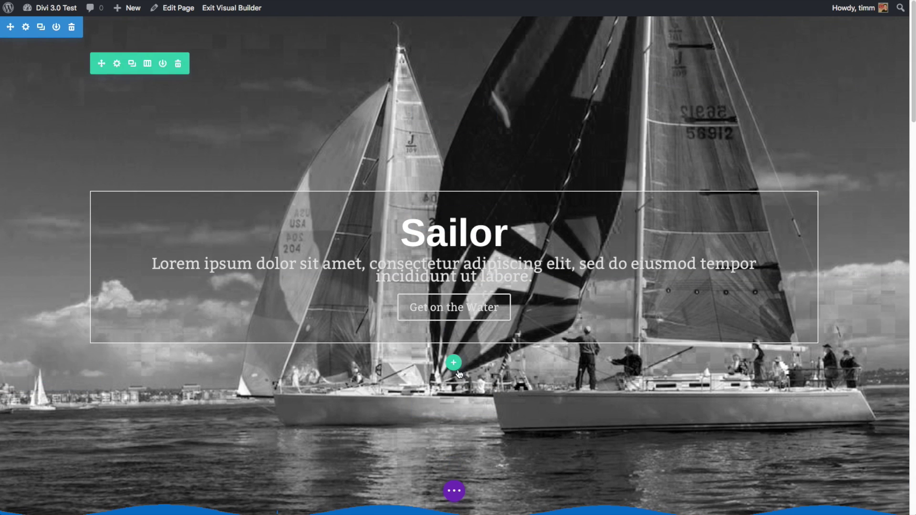
click(454, 491)
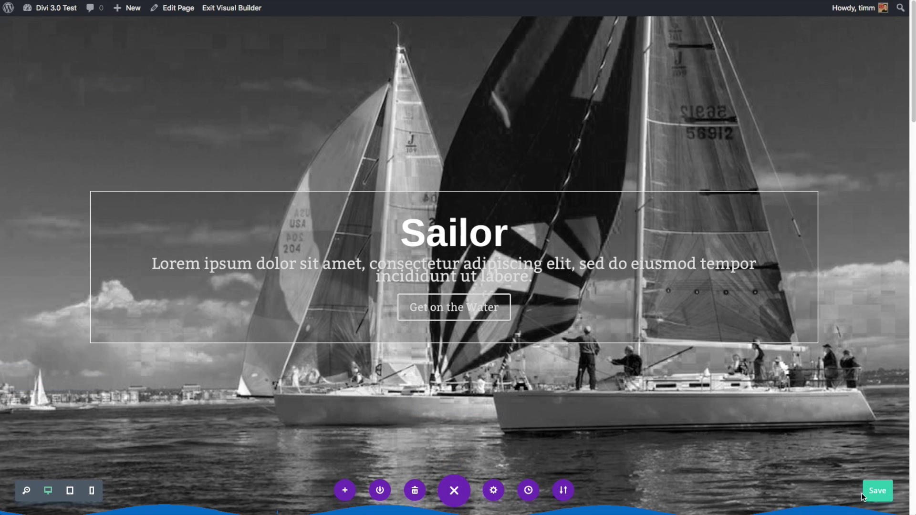
click(457, 491)
click(454, 491)
click(455, 491)
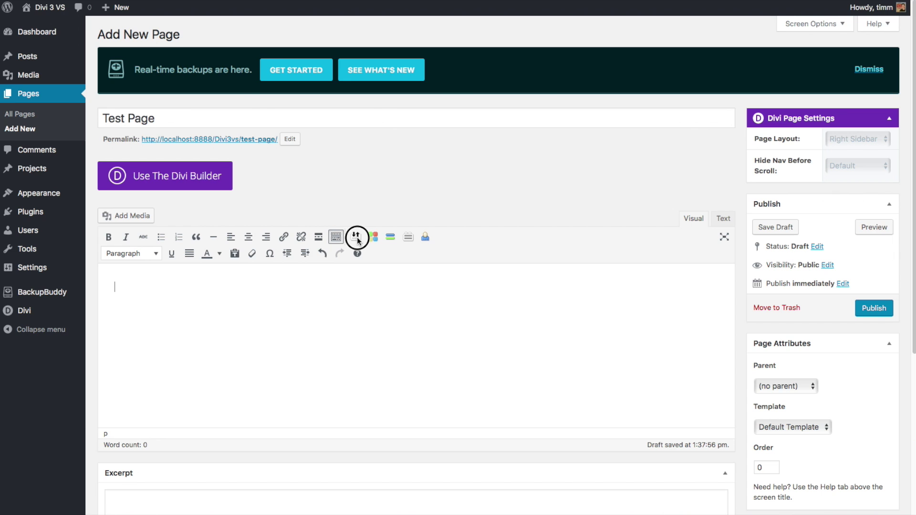
Insert learn_more, box, button and author shortcodes into Test Page, with [author] on its own line
click(356, 237)
click(263, 291)
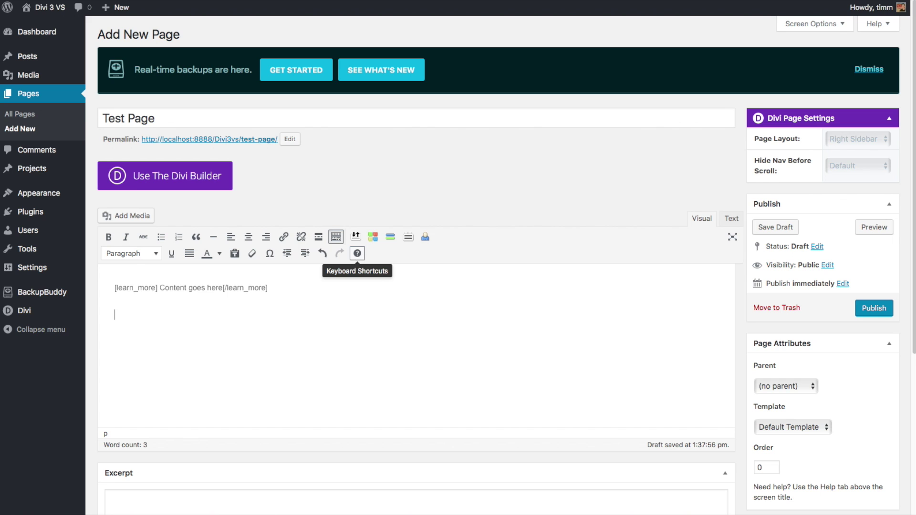
click(373, 237)
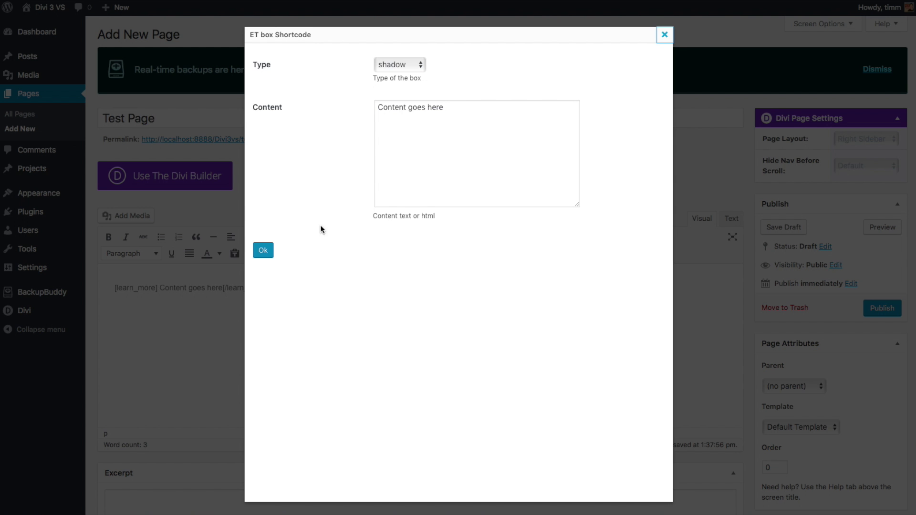
click(262, 250)
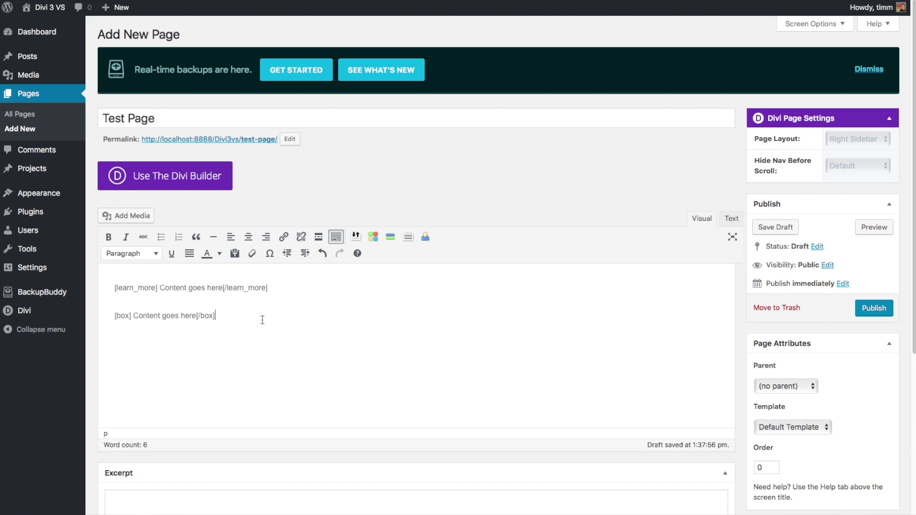
click(390, 237)
click(264, 378)
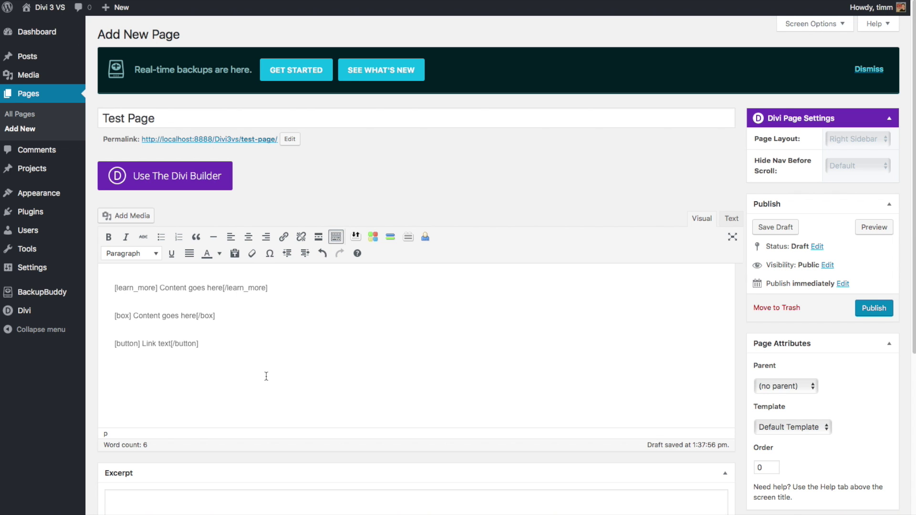
click(425, 237)
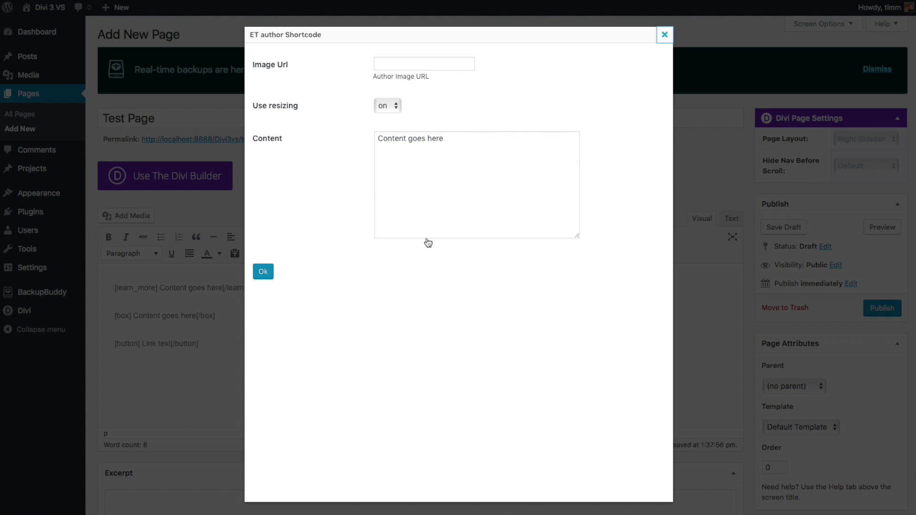
click(263, 271)
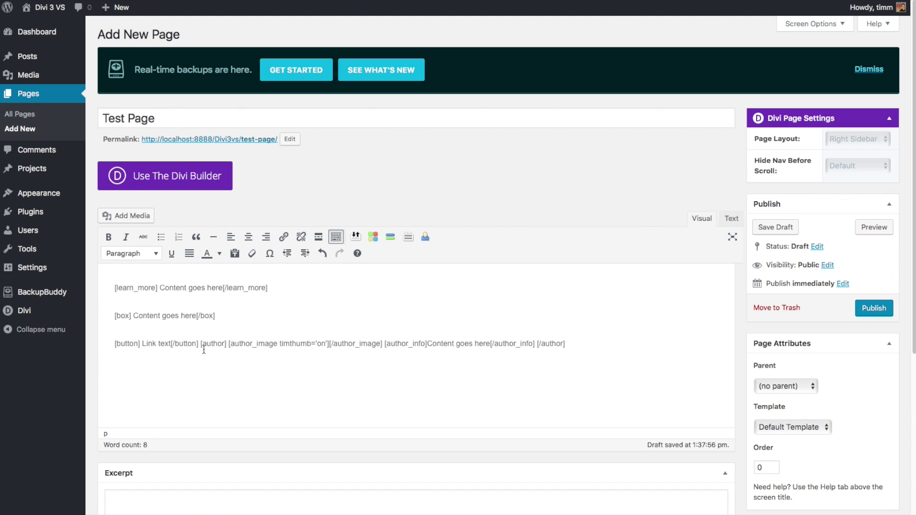
key(Return)
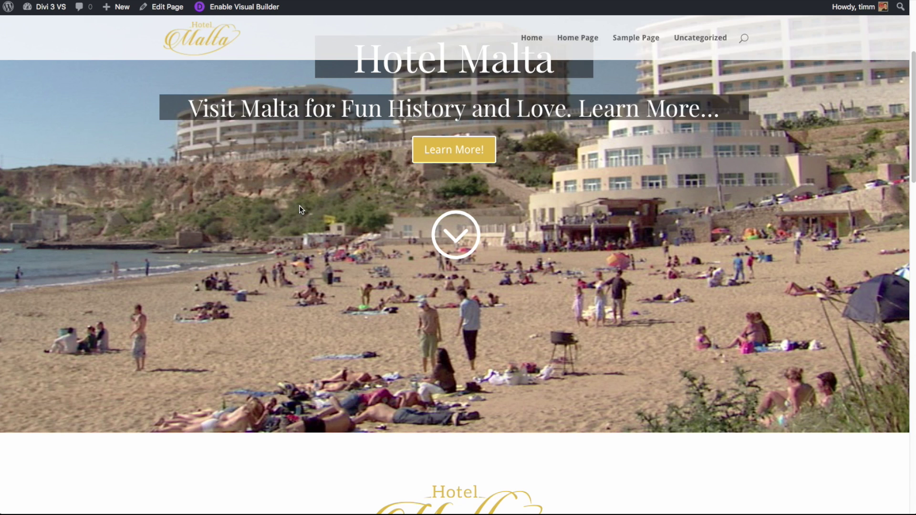
Scroll through the Hotel Malta and Sailor pages to the demo Shop's 12 products
scroll(299, 205, down, 8)
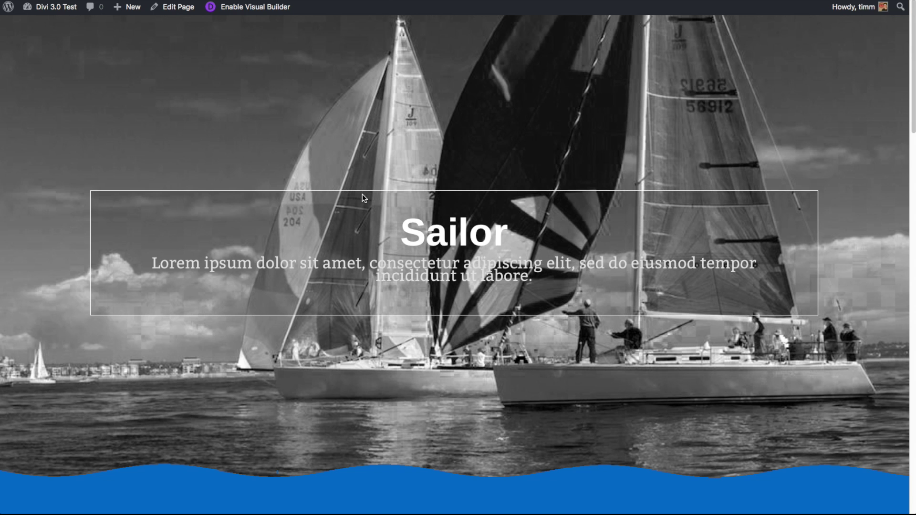
scroll(363, 197, down, 12)
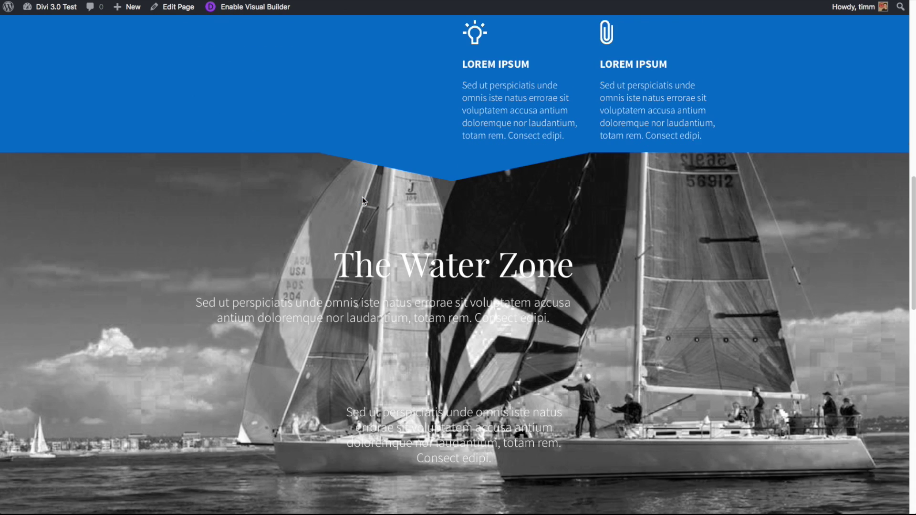
scroll(411, 180, down, 3)
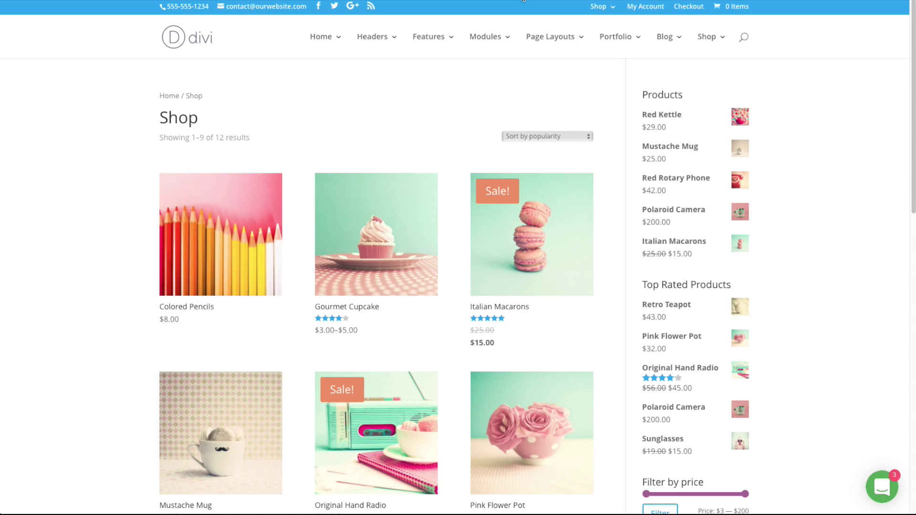
scroll(767, 318, down, 2)
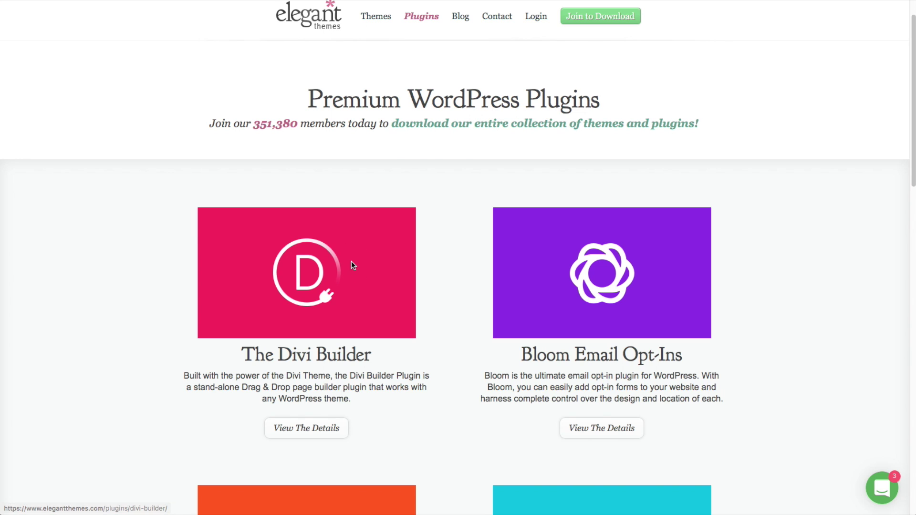
Open the Divi Builder product page and scroll past the 46-module grid to the VIEW DEMO layouts
click(351, 261)
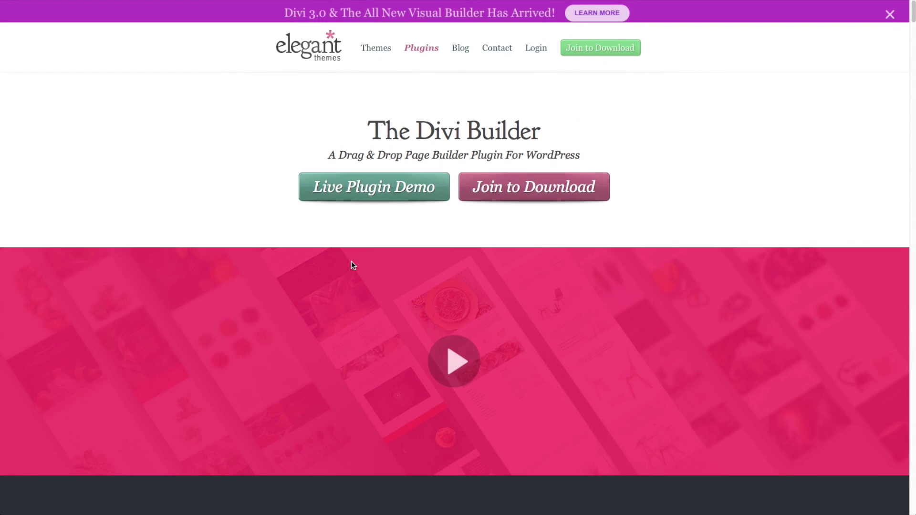
scroll(219, 209, down, 3)
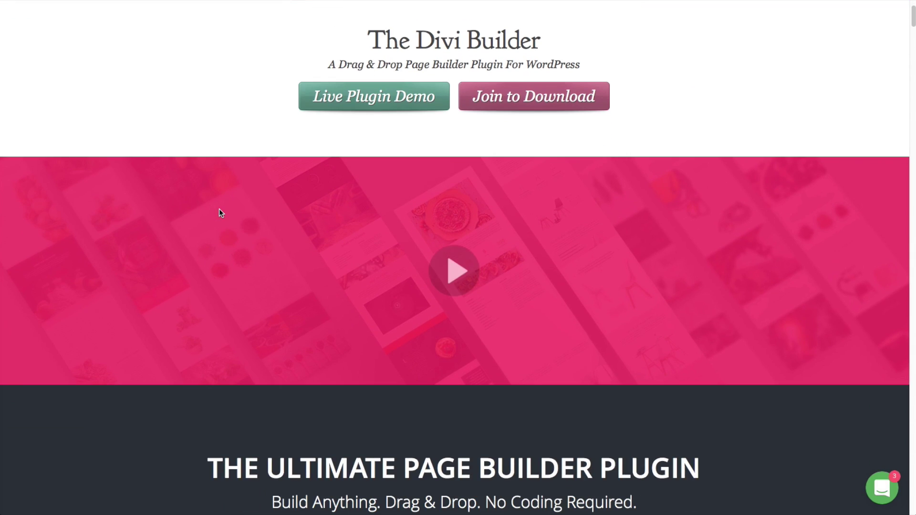
scroll(219, 208, down, 4)
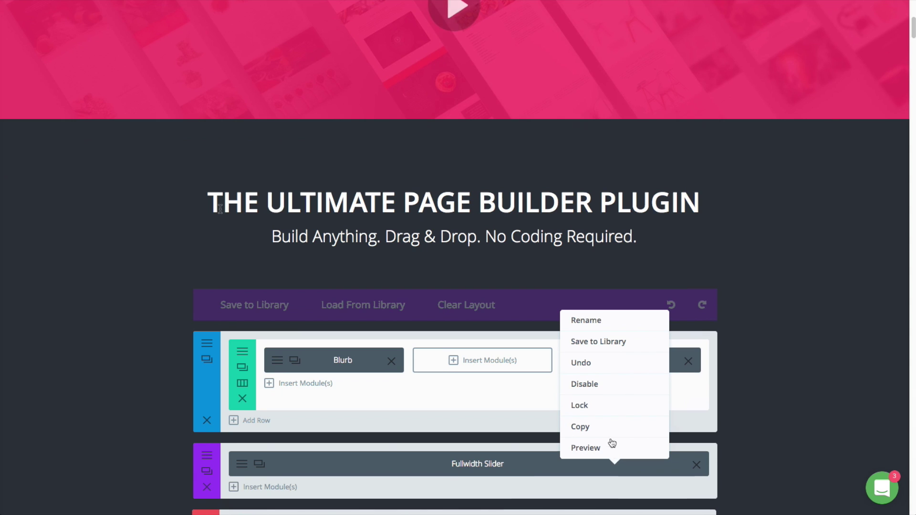
scroll(219, 210, down, 3)
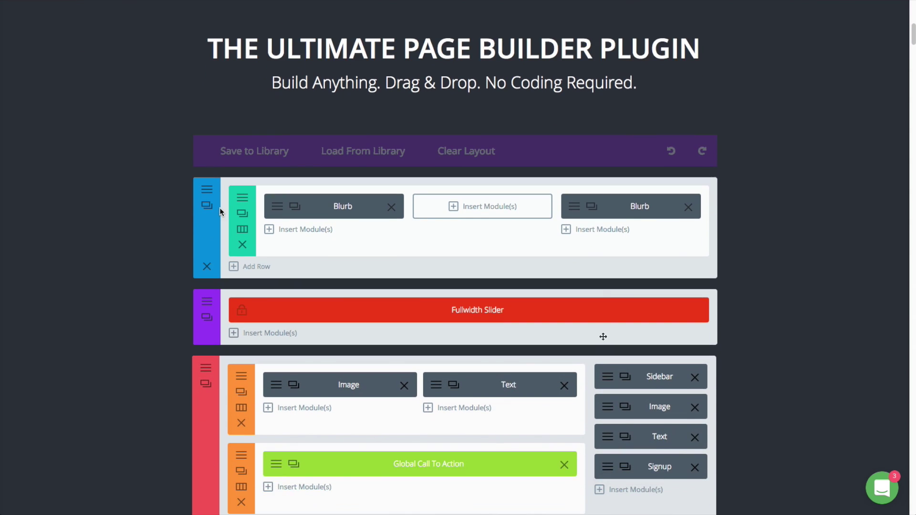
scroll(219, 210, down, 3)
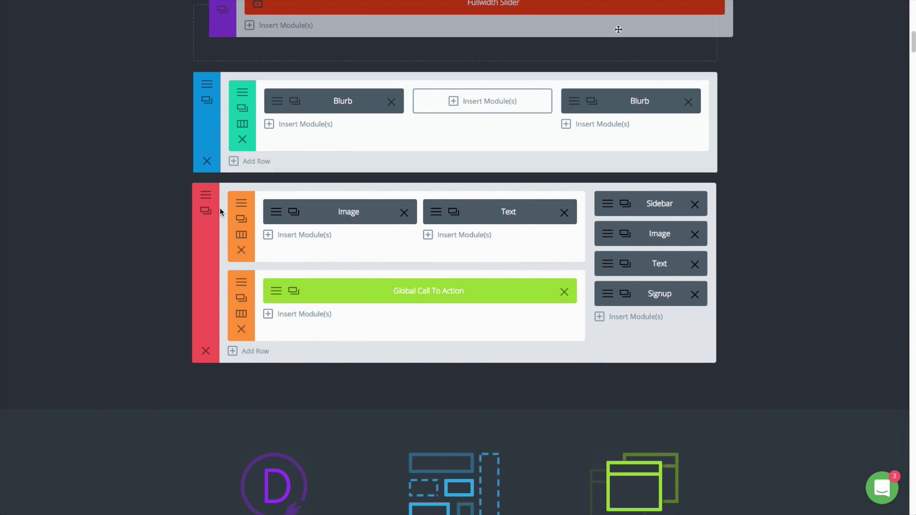
scroll(221, 211, down, 4)
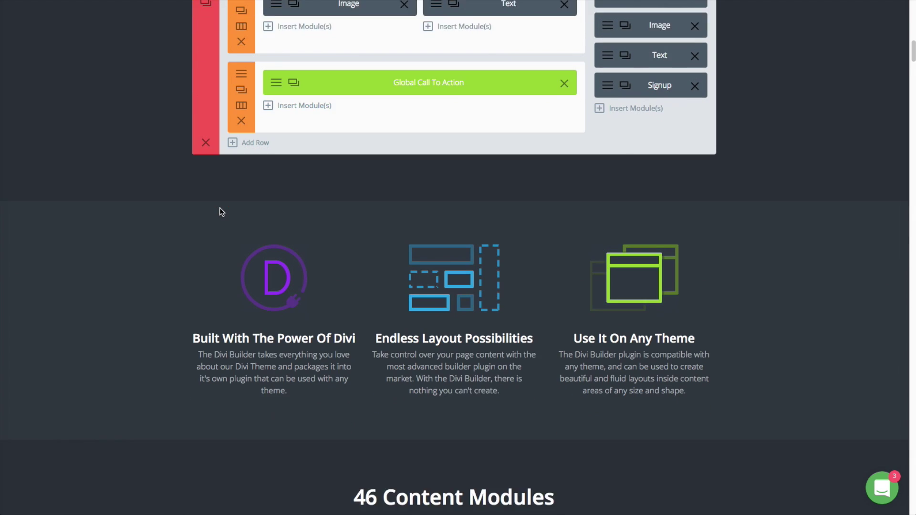
scroll(221, 211, down, 8)
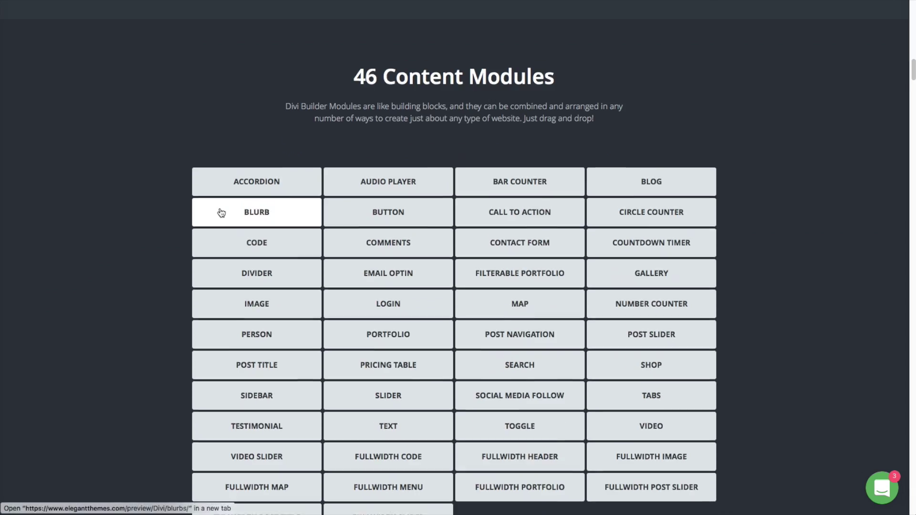
scroll(220, 212, down, 9)
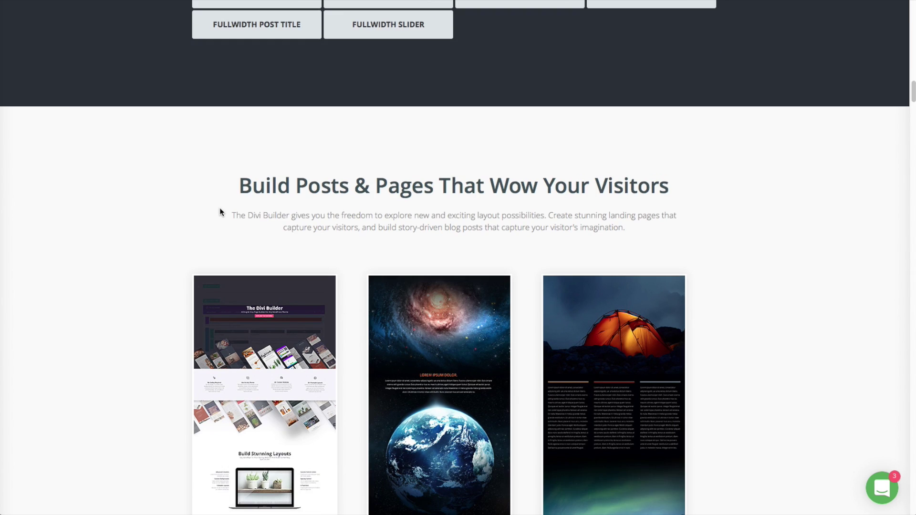
scroll(220, 212, down, 7)
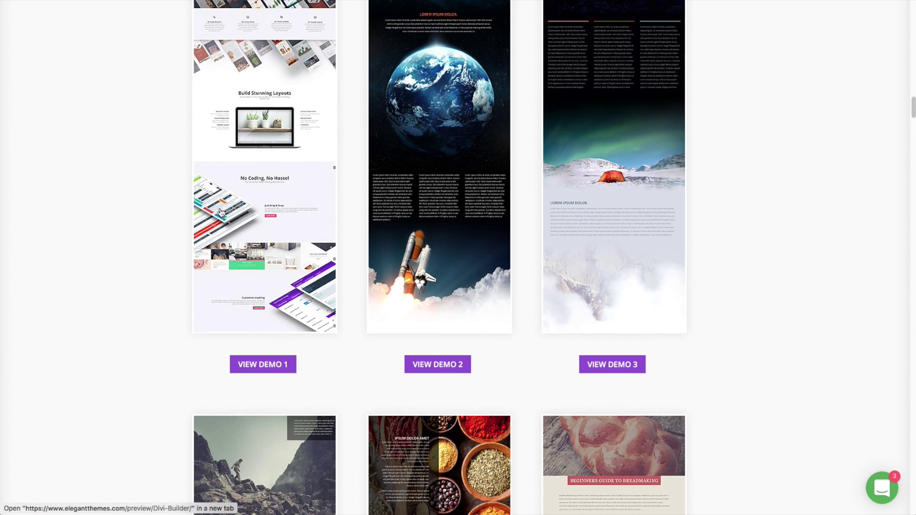
scroll(221, 212, down, 5)
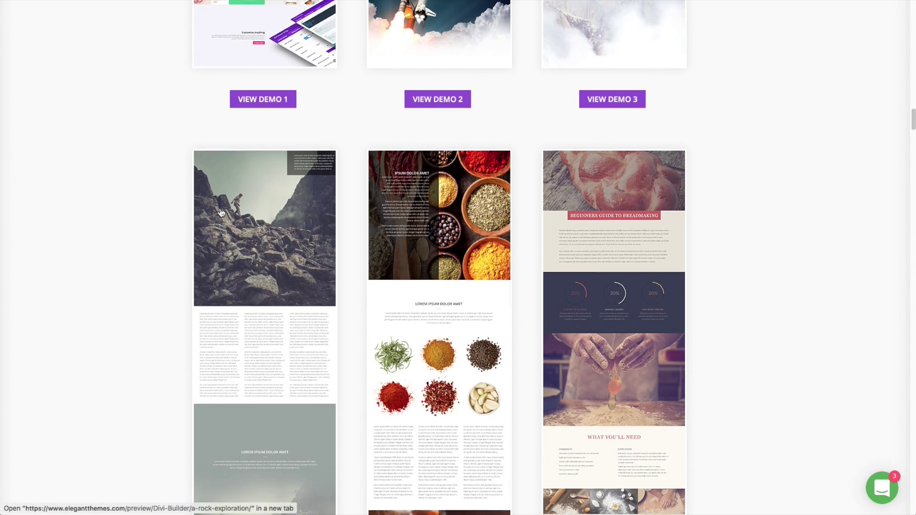
scroll(220, 212, down, 8)
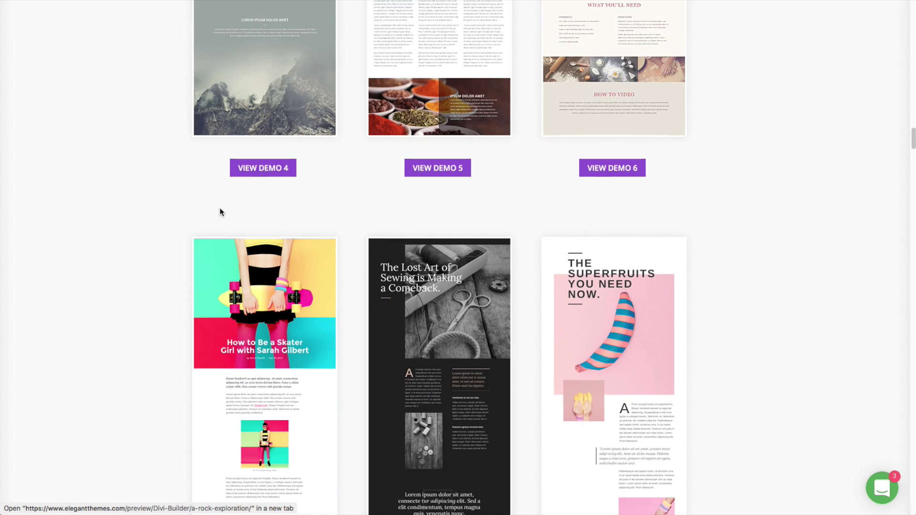
scroll(220, 210, down, 7)
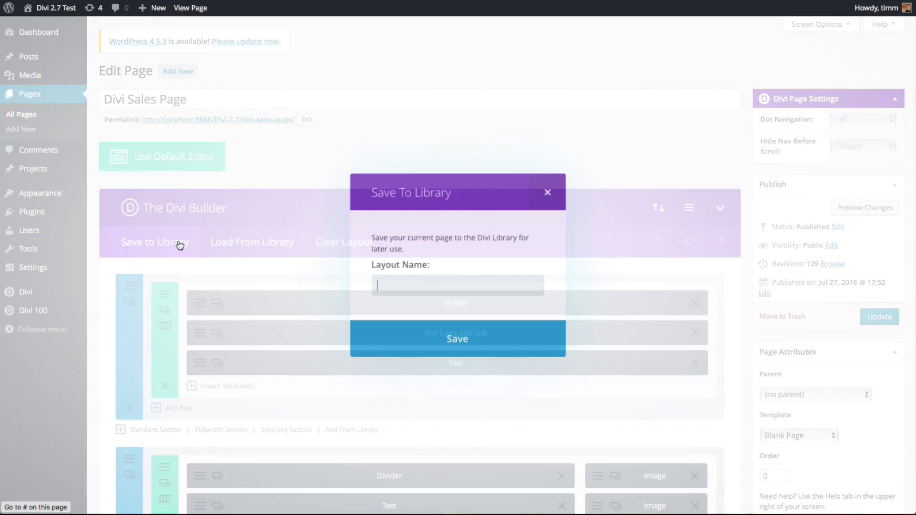
Save the page layout to the Divi Library as 'Divi Page 2'
text(Divi)
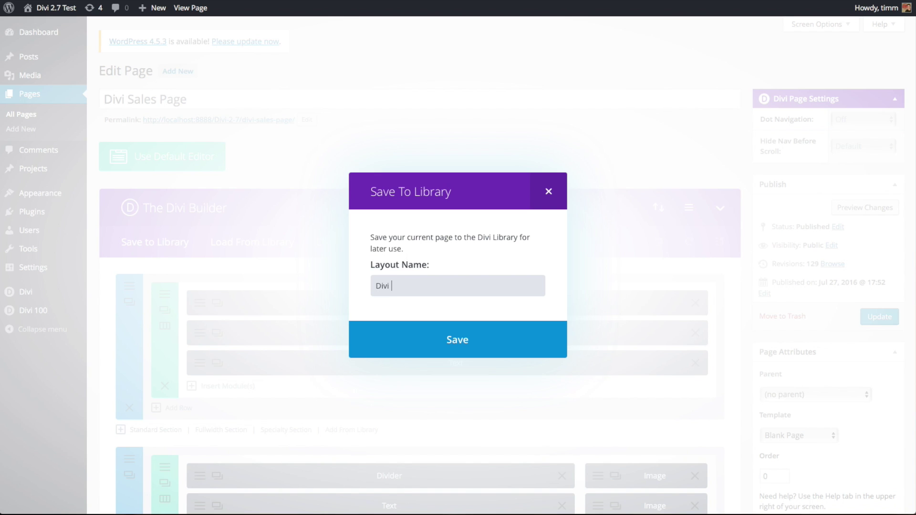
text( Page 2)
click(473, 344)
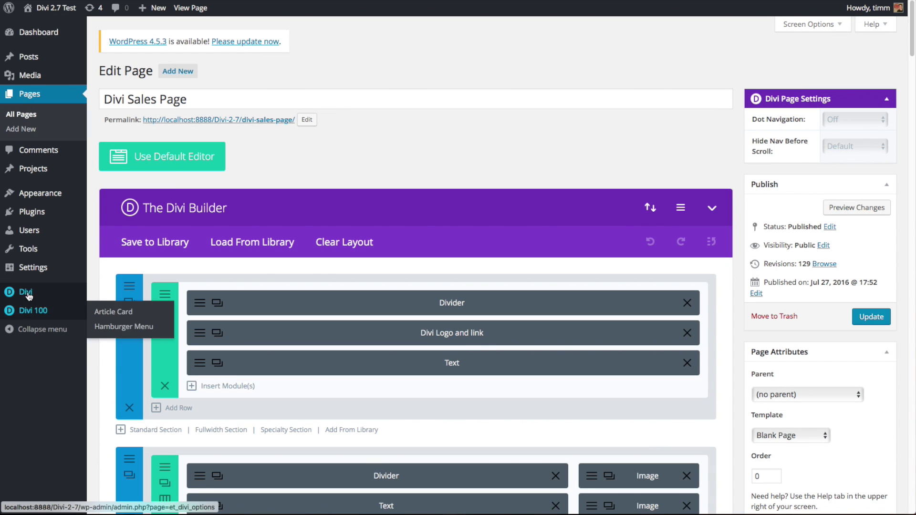
mouse_move(19, 292)
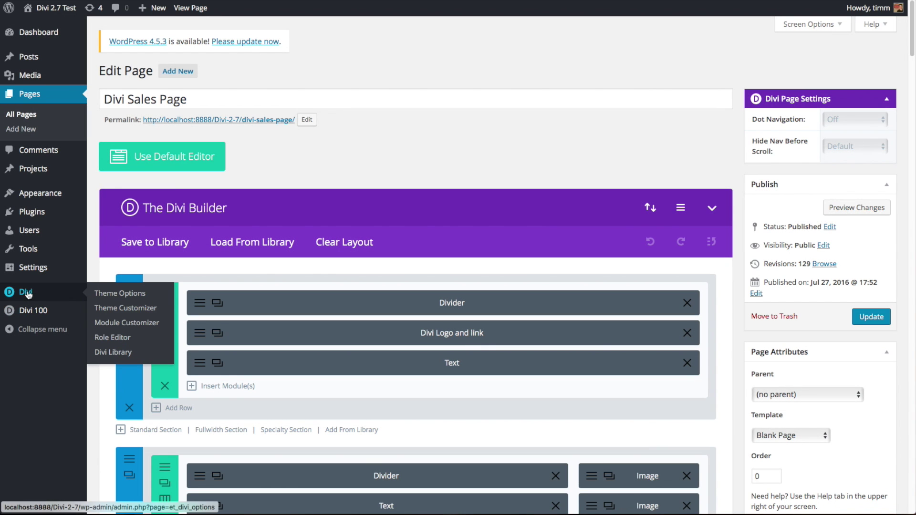
click(128, 352)
Export the selected layout as 'Divi Page', then bring up another site's library export dialog
click(424, 42)
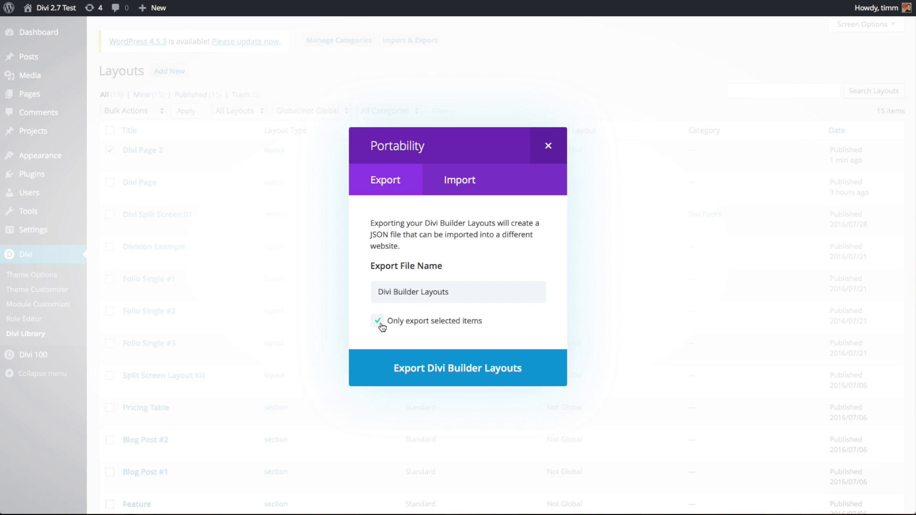
click(461, 300)
key(ctrl+a)
text(Div)
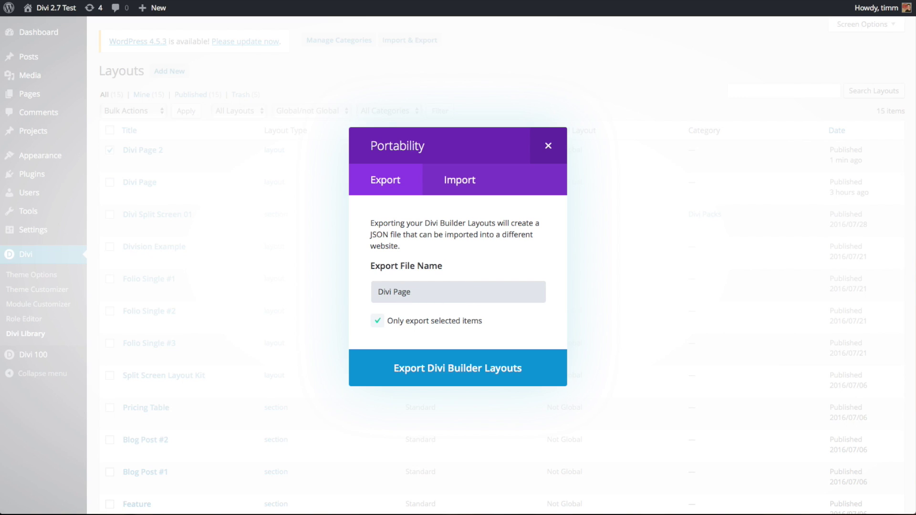
click(510, 369)
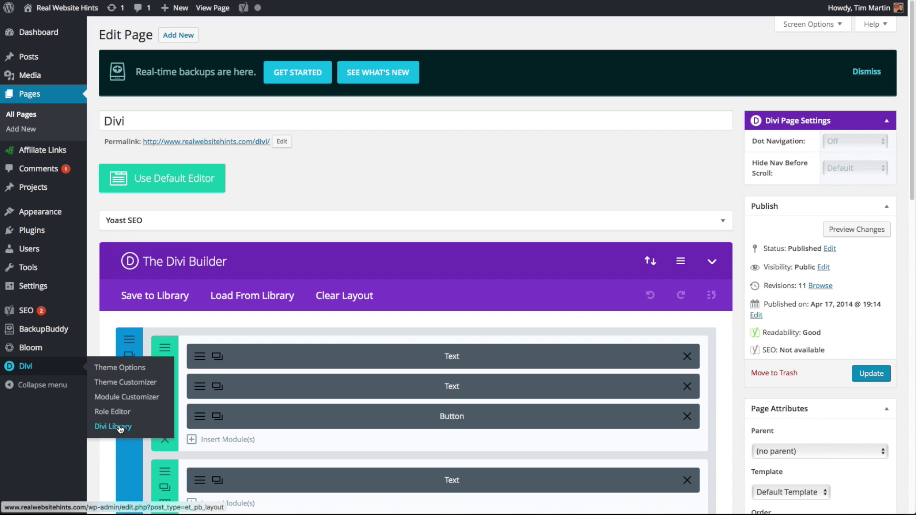
click(115, 427)
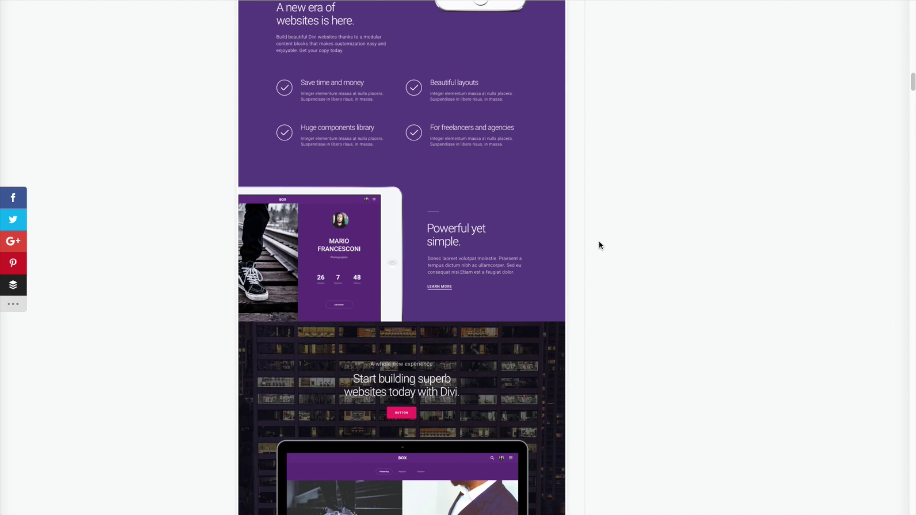
Scroll through the blog posts showing the free Landing Page and Divi Coming Soon layouts
scroll(599, 243, down, 6)
scroll(599, 245, down, 18)
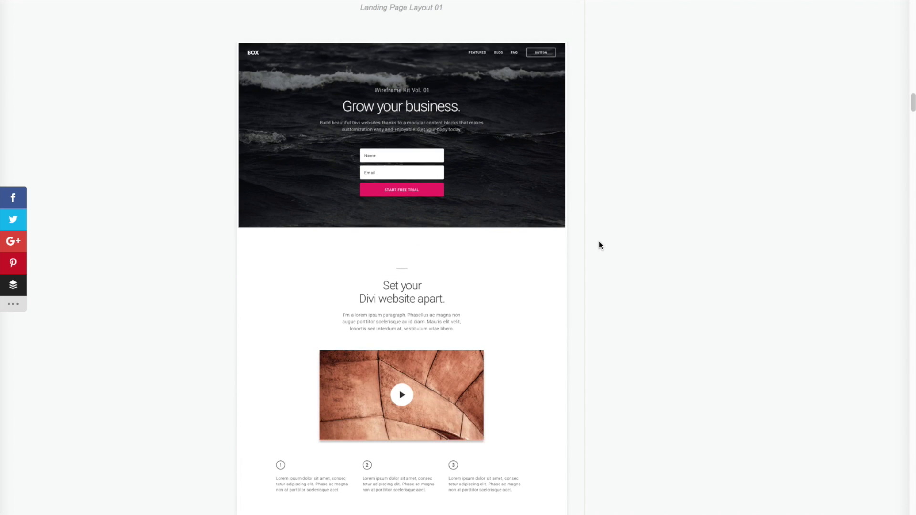
scroll(599, 246, down, 18)
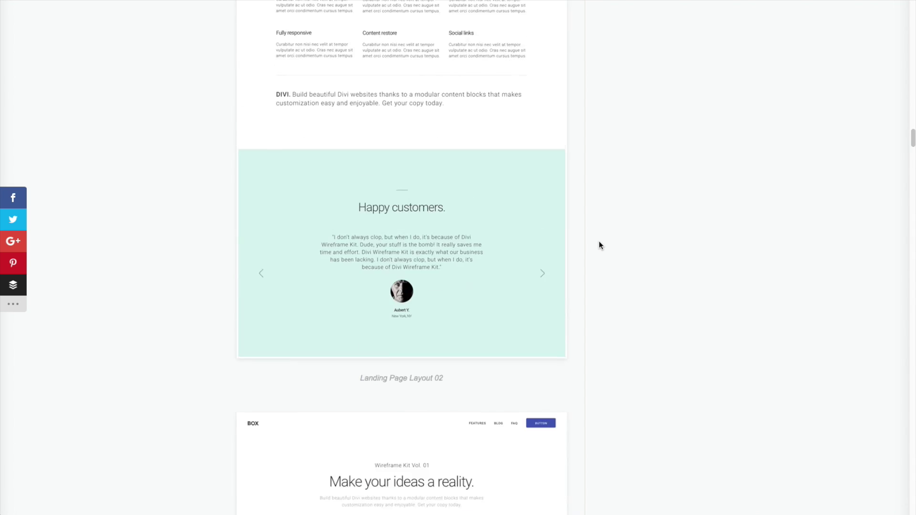
scroll(599, 245, down, 11)
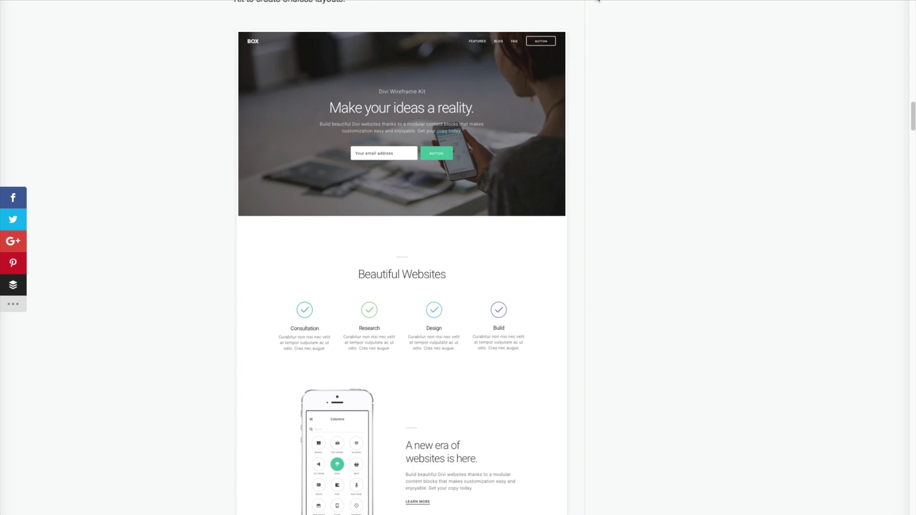
scroll(602, 160, down, 17)
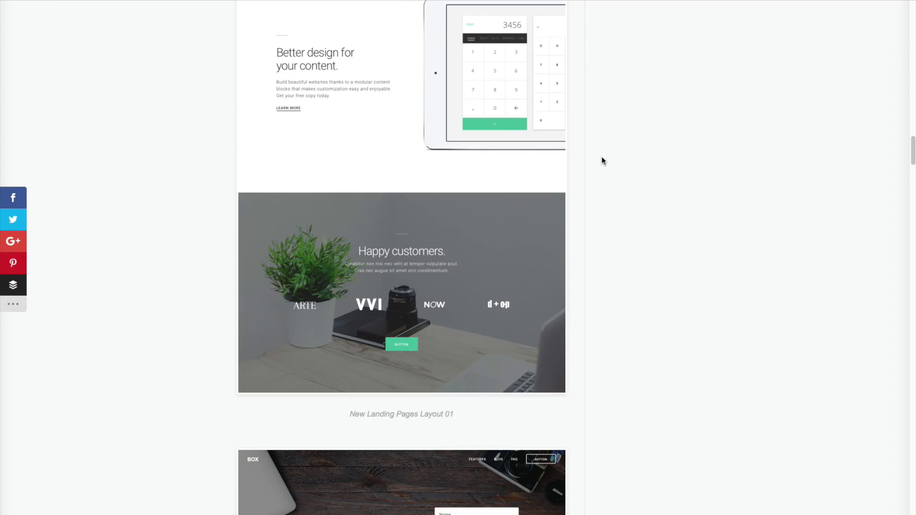
scroll(602, 158, down, 16)
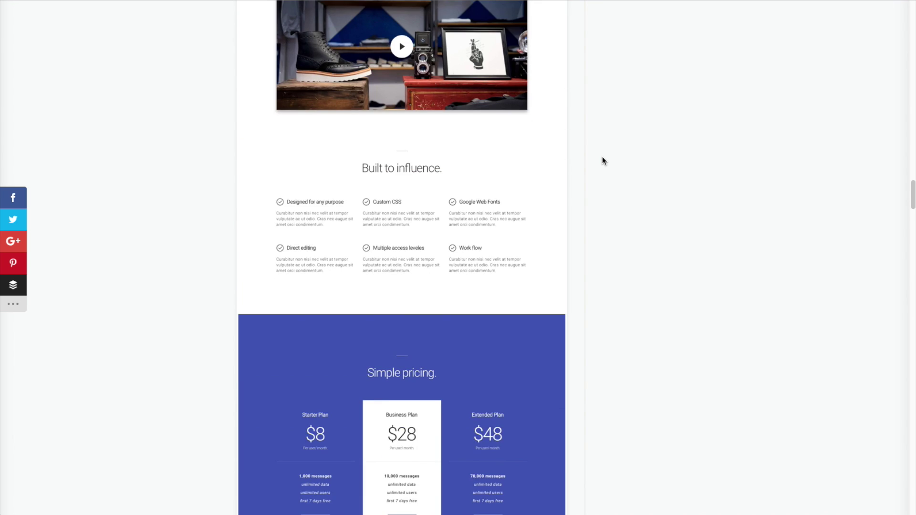
scroll(602, 156, down, 3)
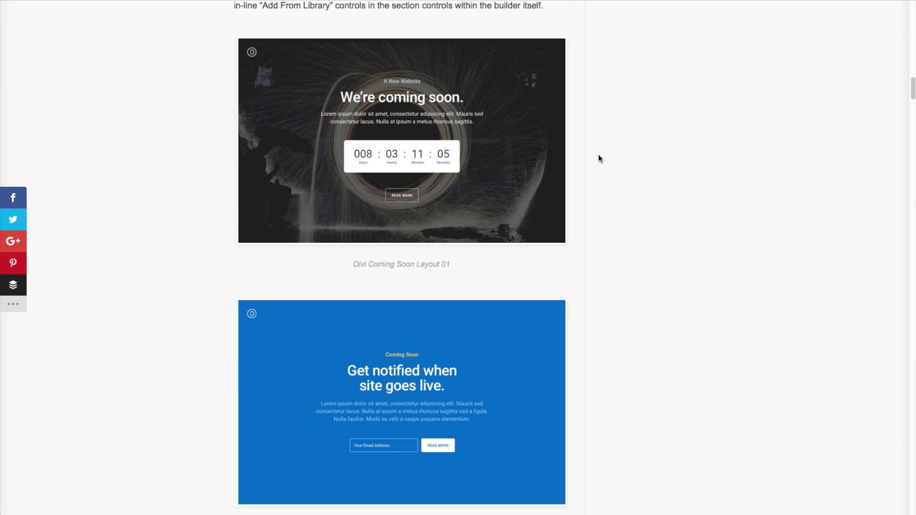
scroll(599, 159, down, 11)
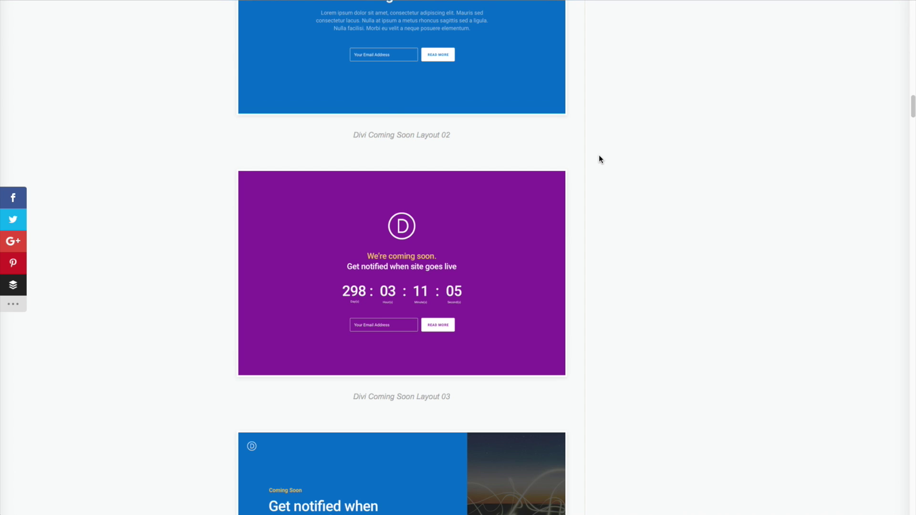
scroll(599, 155, down, 12)
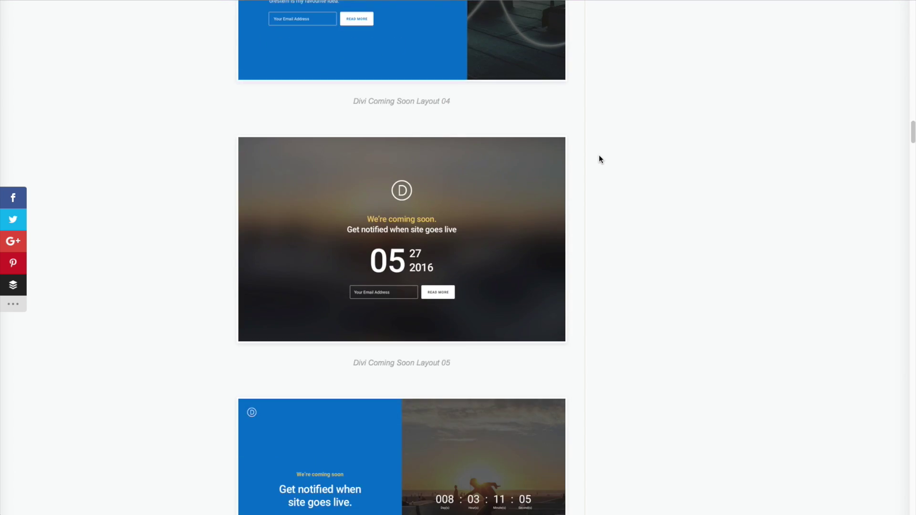
scroll(599, 156, down, 10)
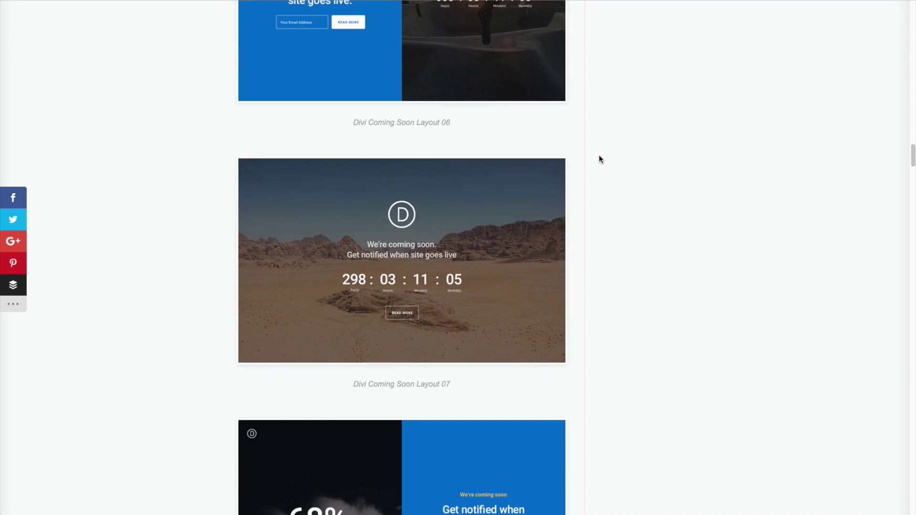
scroll(599, 154, down, 3)
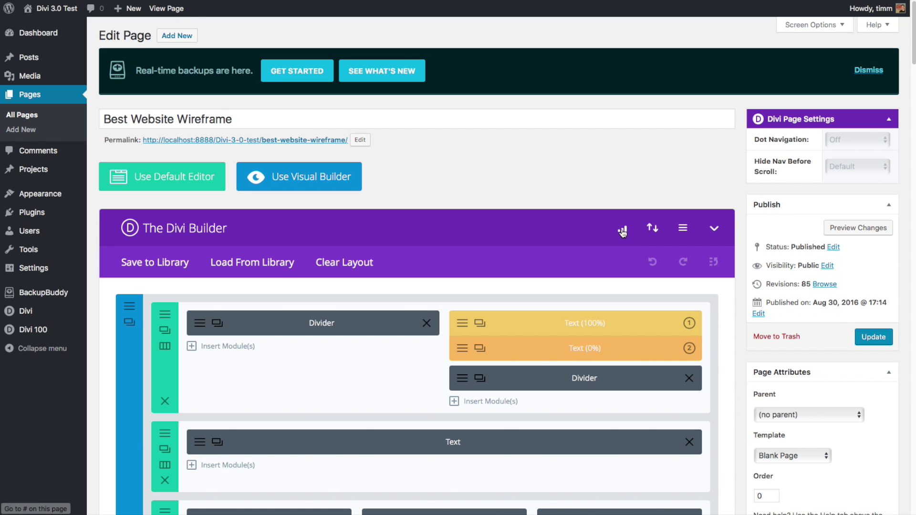
Check split test stats for Last 7 Days, Goal Engagement and Reads, then launch the Visual Builder
click(622, 229)
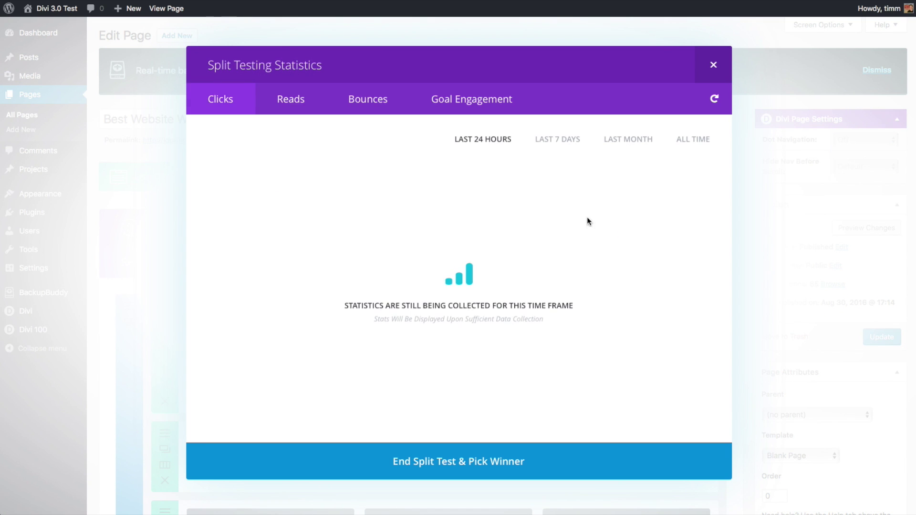
click(554, 140)
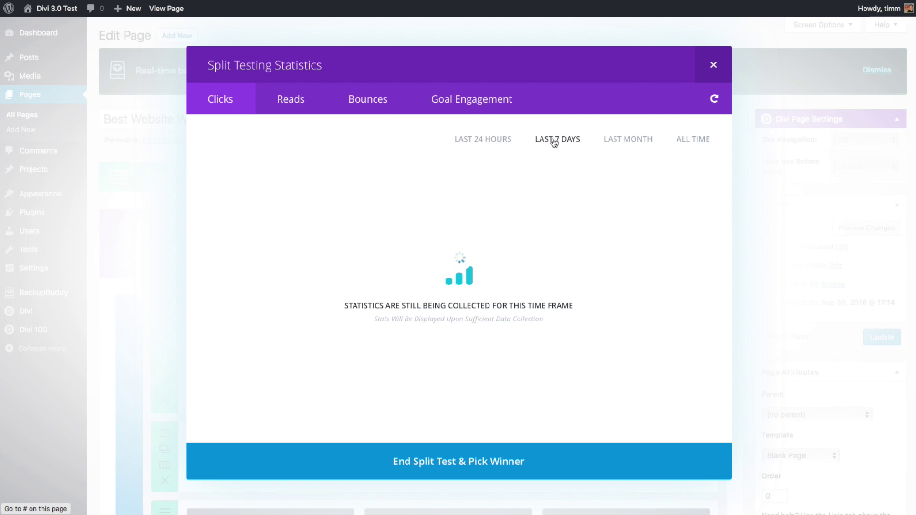
click(450, 97)
click(301, 101)
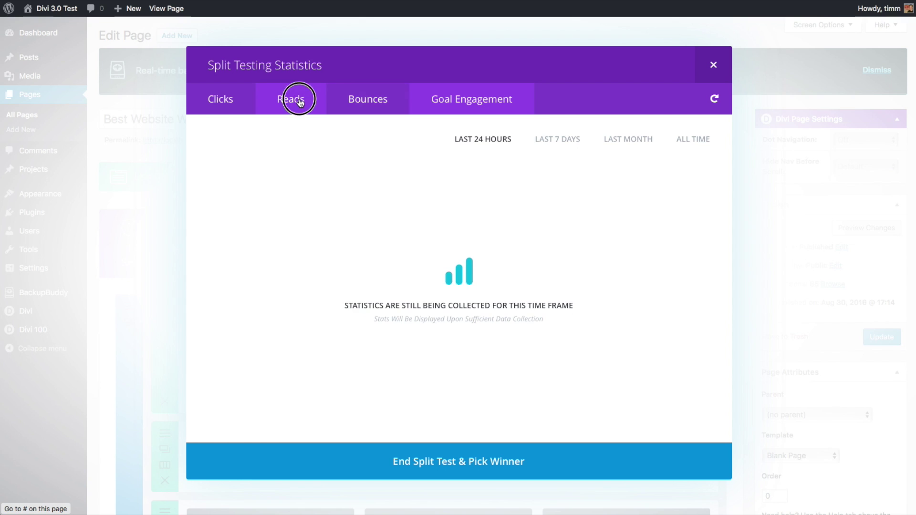
click(716, 66)
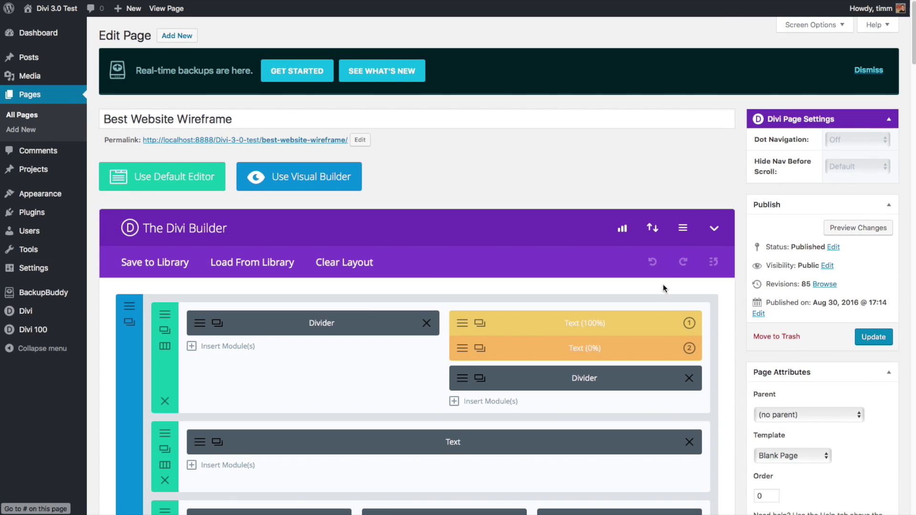
click(327, 177)
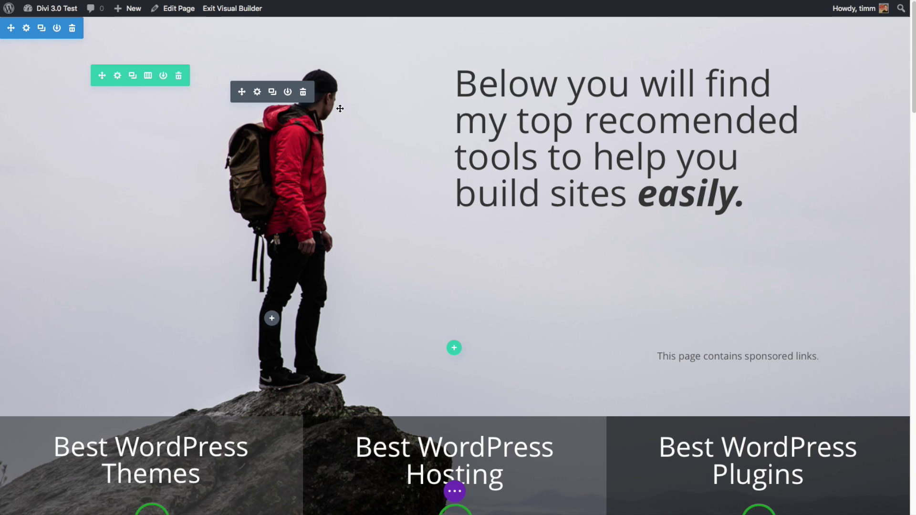
Scroll down and back up the page to review the new 'Master Building Your Website' hero headline
mouse_move(663, 93)
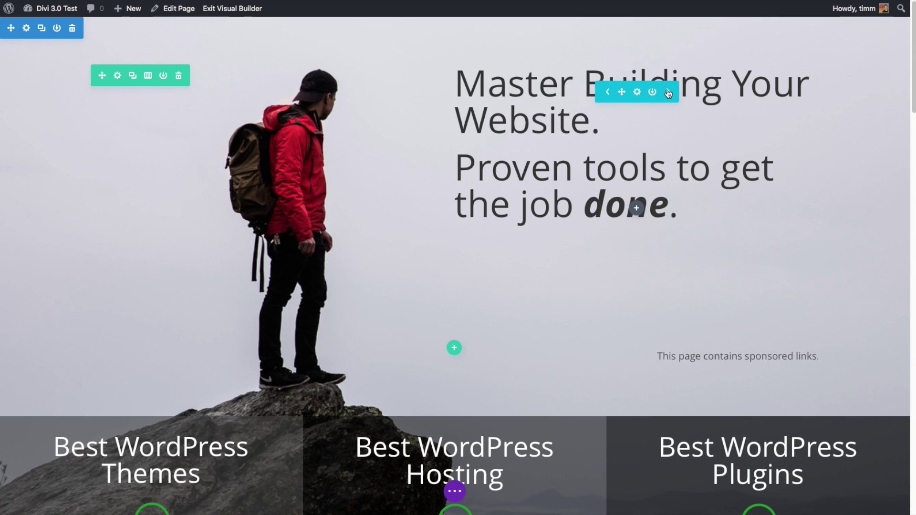
scroll(430, 226, down, 1)
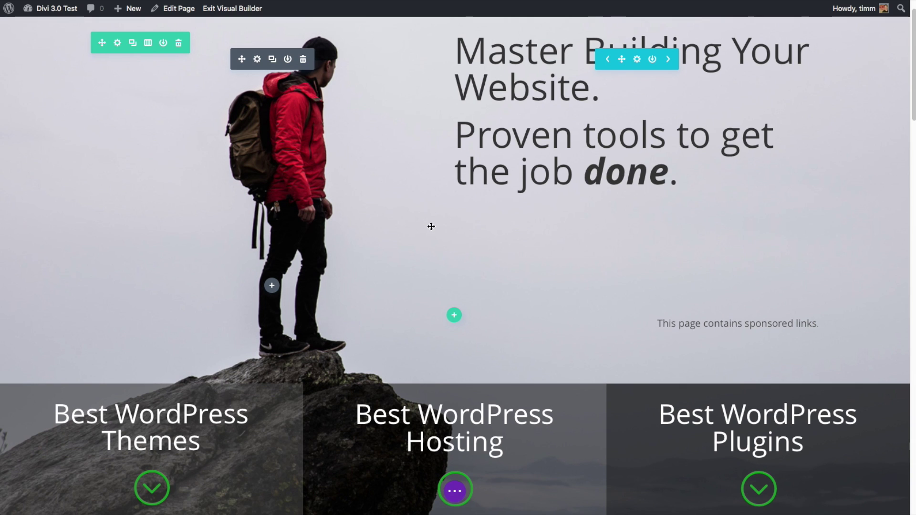
scroll(431, 226, down, 1)
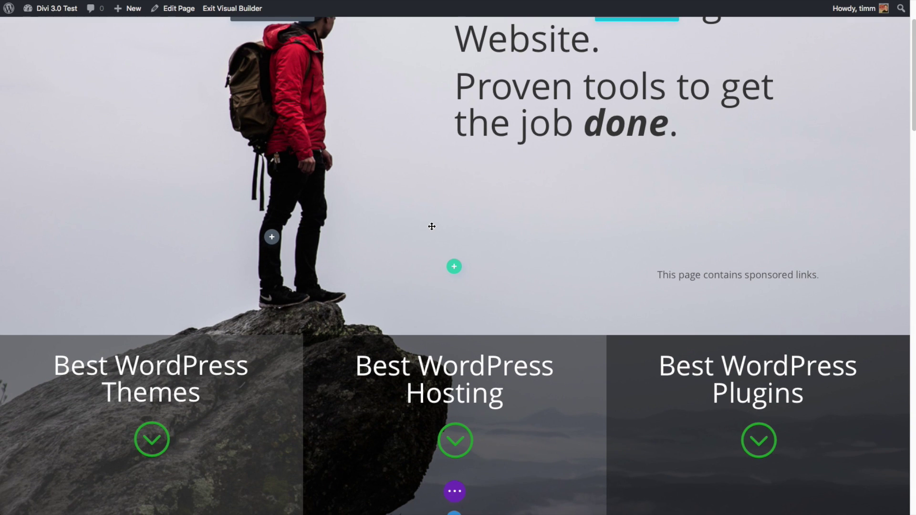
scroll(432, 226, up, 2)
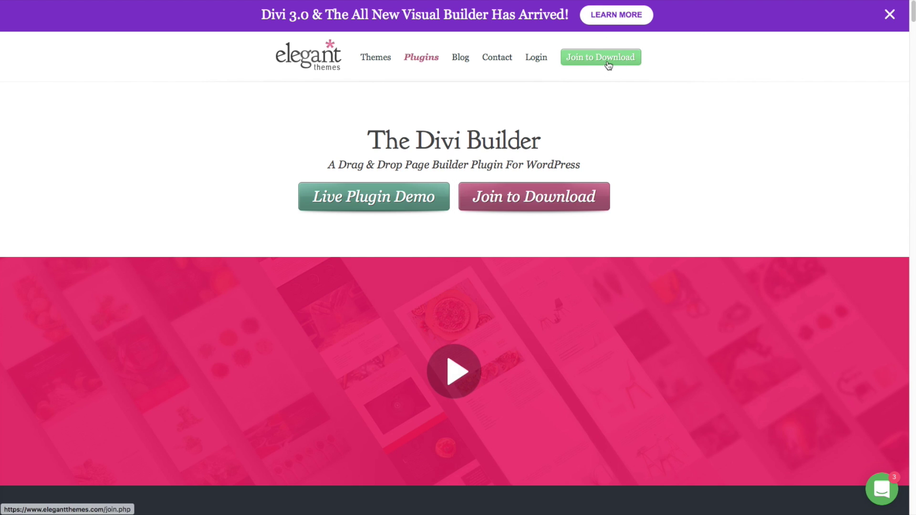
Open the membership pricing page, review the plan table, then go to the premium plugins list
click(608, 62)
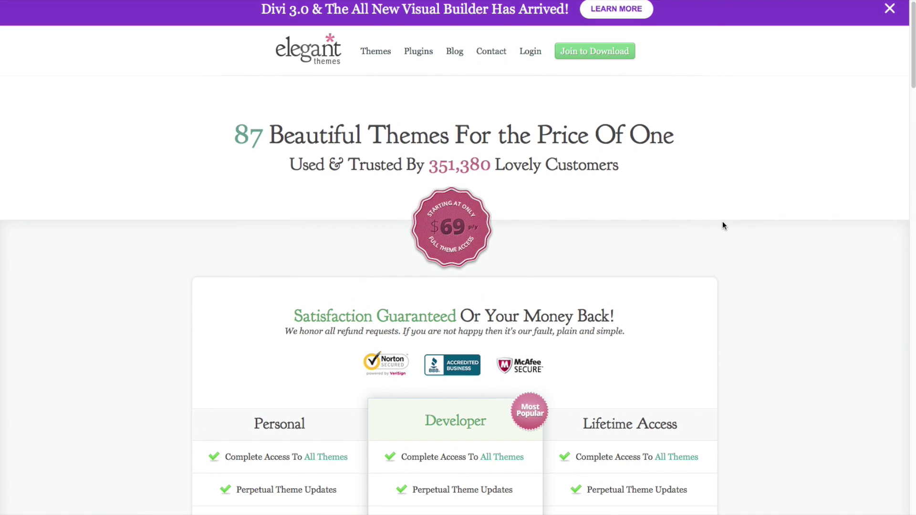
scroll(720, 219, down, 8)
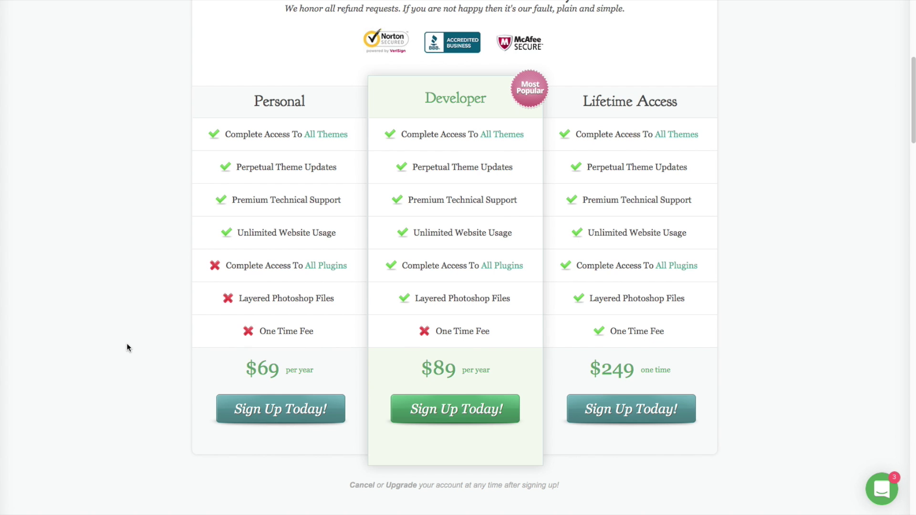
scroll(143, 357, up, 1)
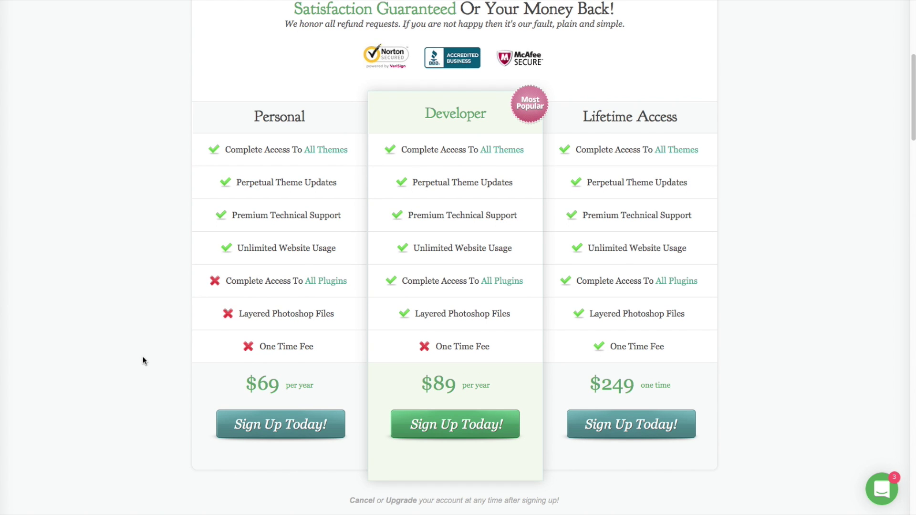
scroll(142, 356, up, 7)
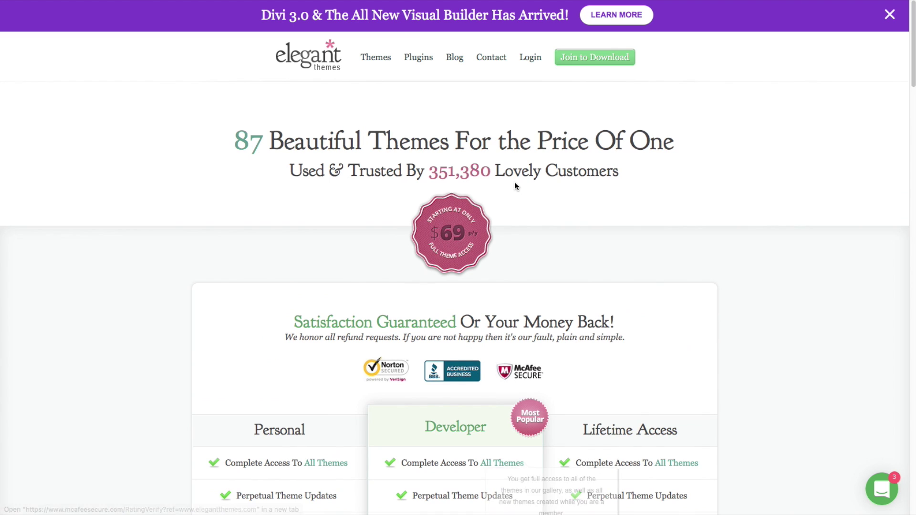
click(418, 60)
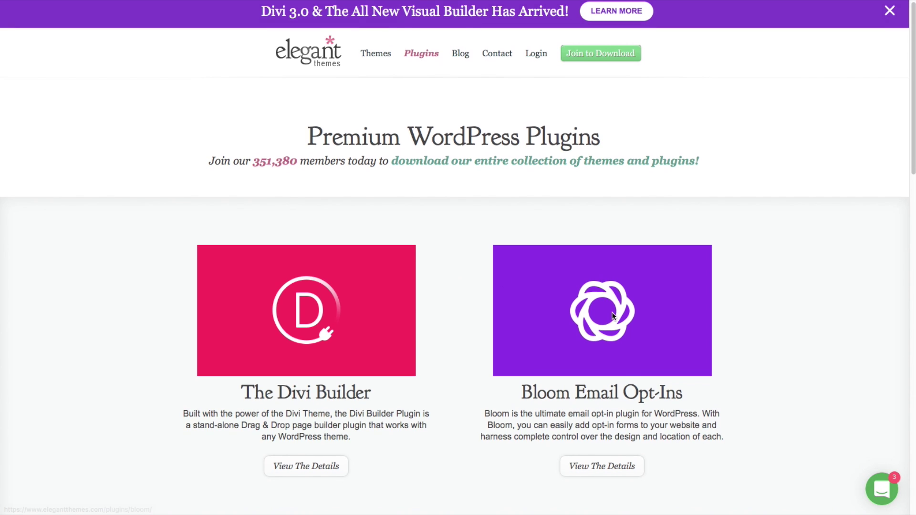
Open Bloom's details page and scroll down through its opt-in display types
click(621, 466)
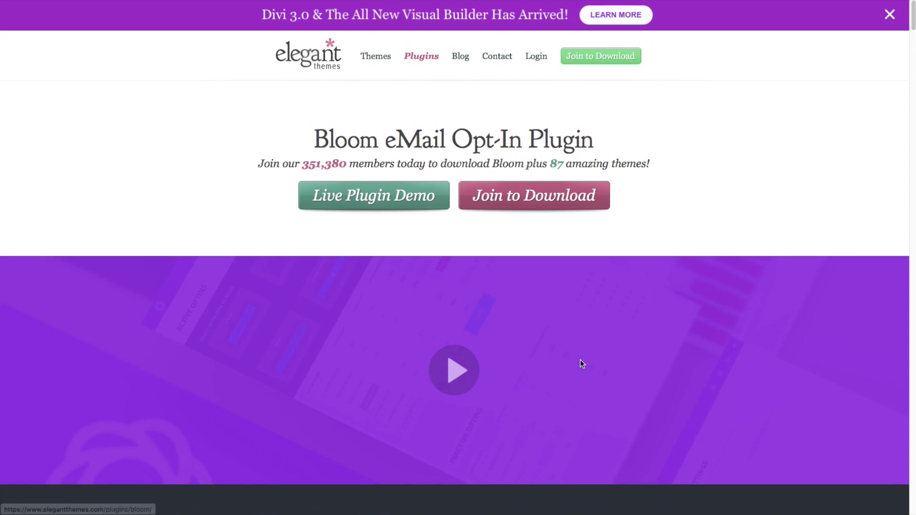
scroll(581, 361, down, 5)
scroll(576, 357, down, 6)
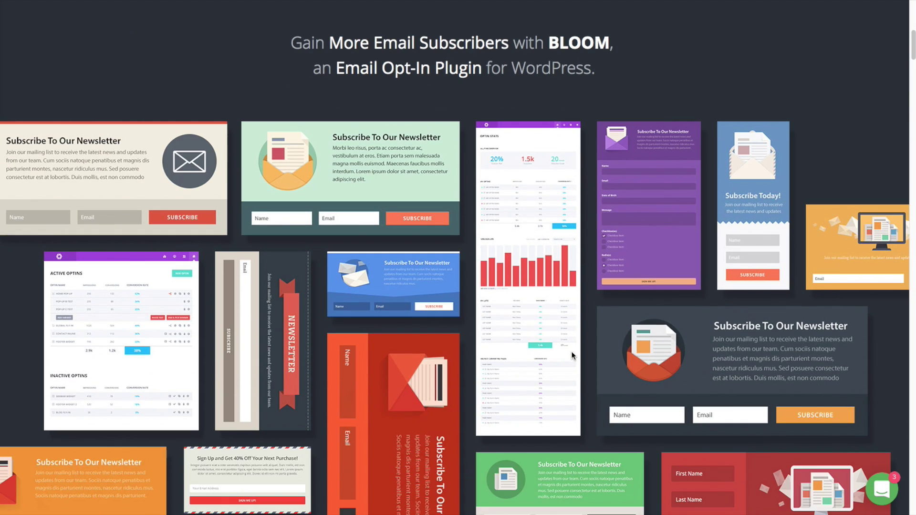
scroll(525, 338, up, 1)
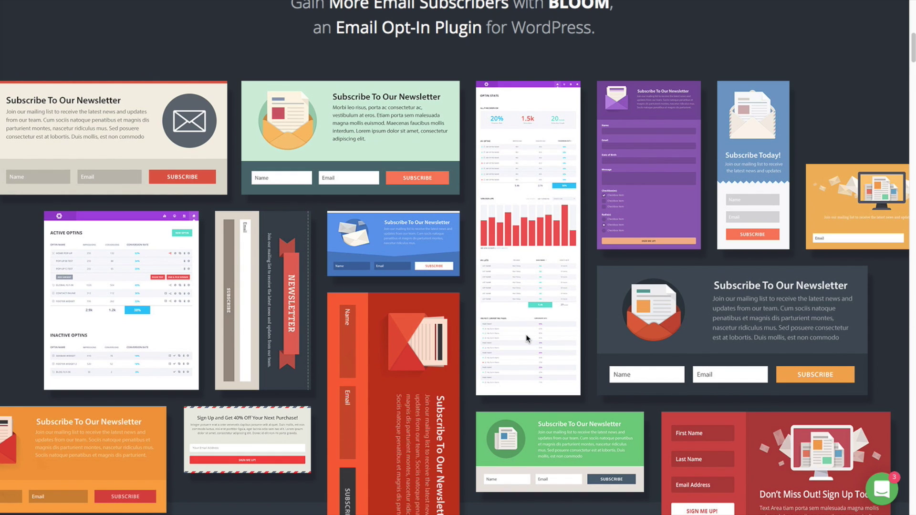
scroll(525, 334, down, 3)
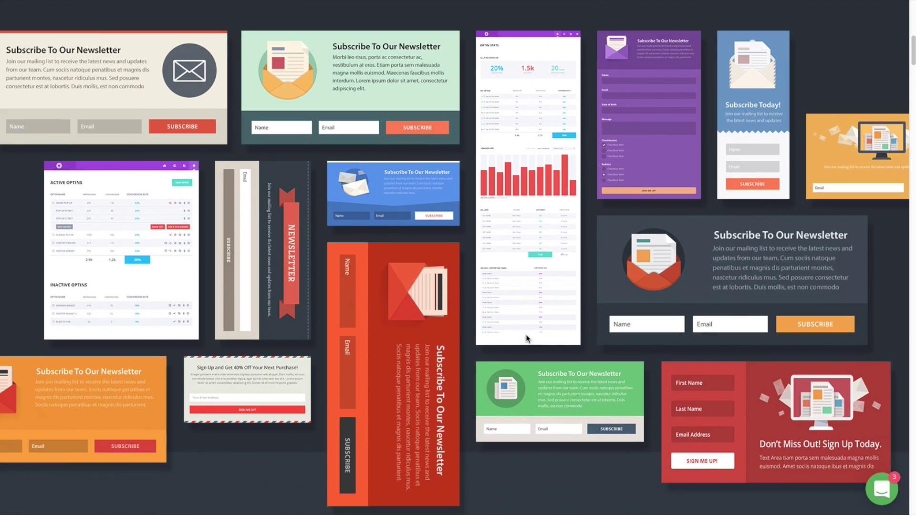
scroll(525, 334, down, 10)
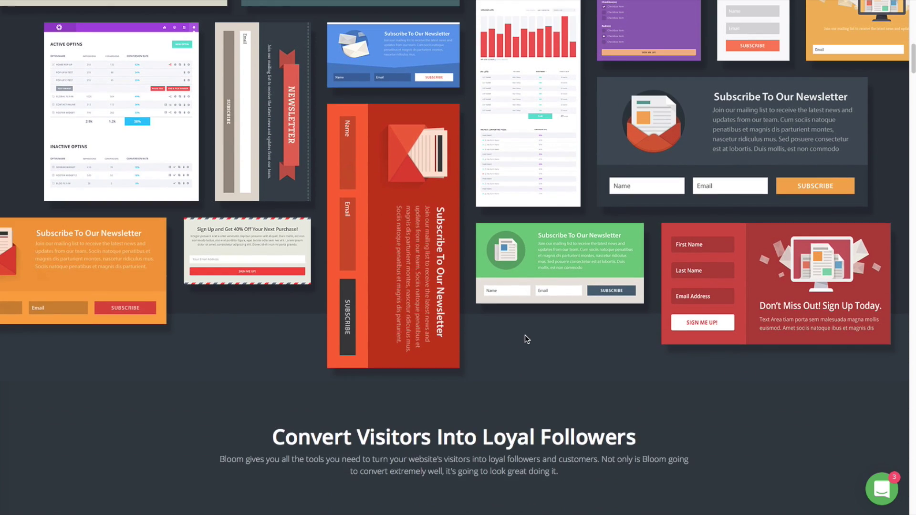
scroll(525, 339, down, 12)
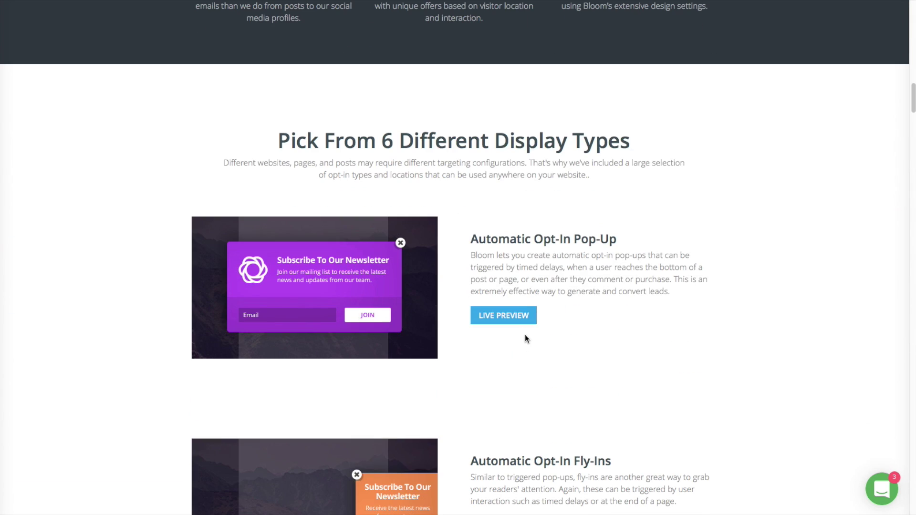
scroll(525, 339, down, 5)
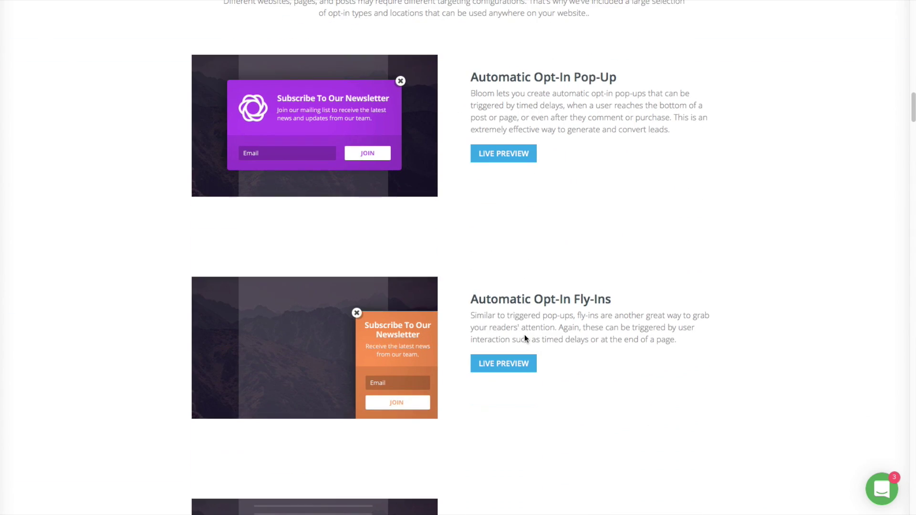
scroll(525, 336, down, 6)
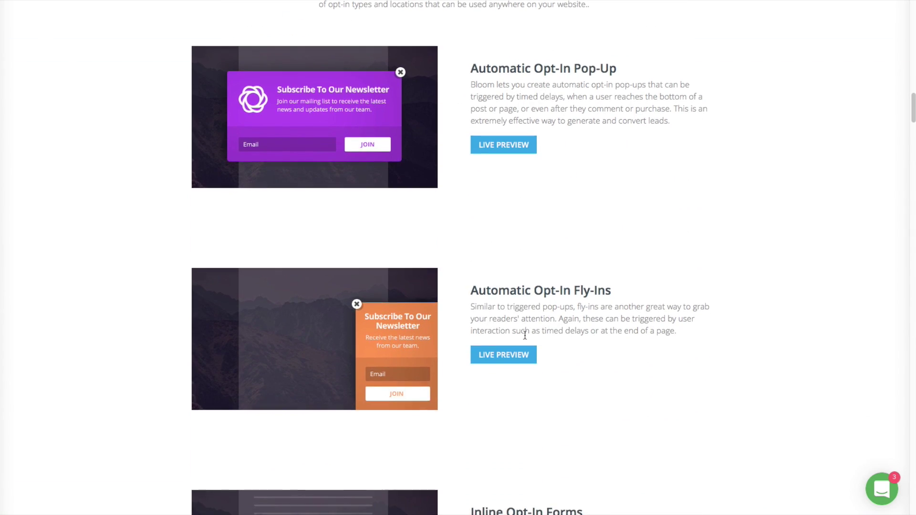
scroll(525, 335, down, 6)
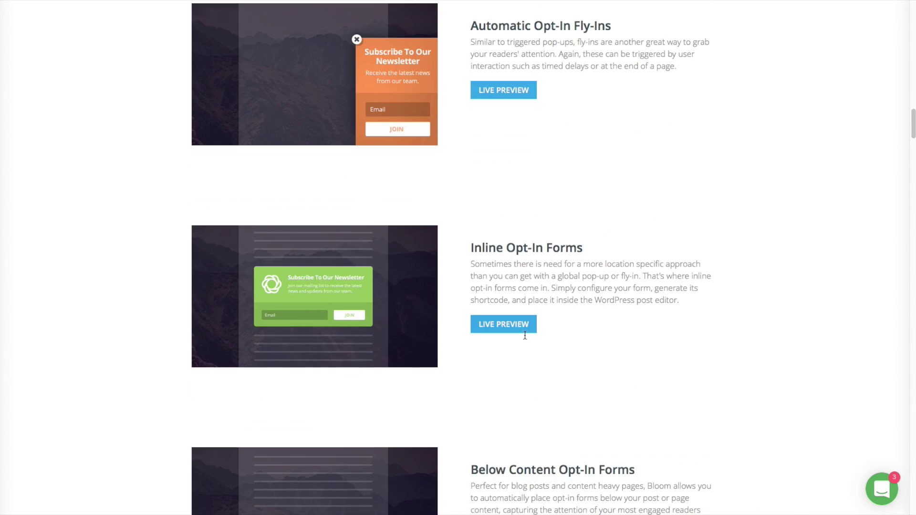
scroll(524, 335, down, 5)
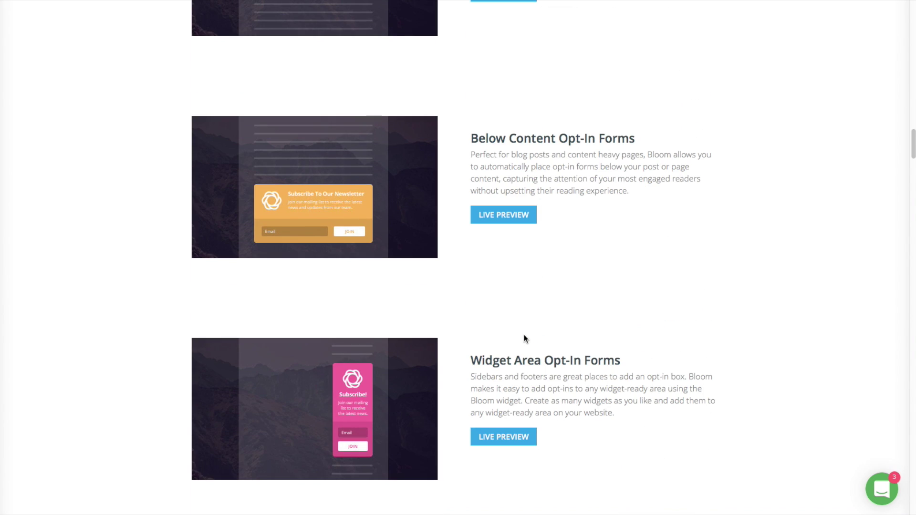
scroll(525, 336, down, 9)
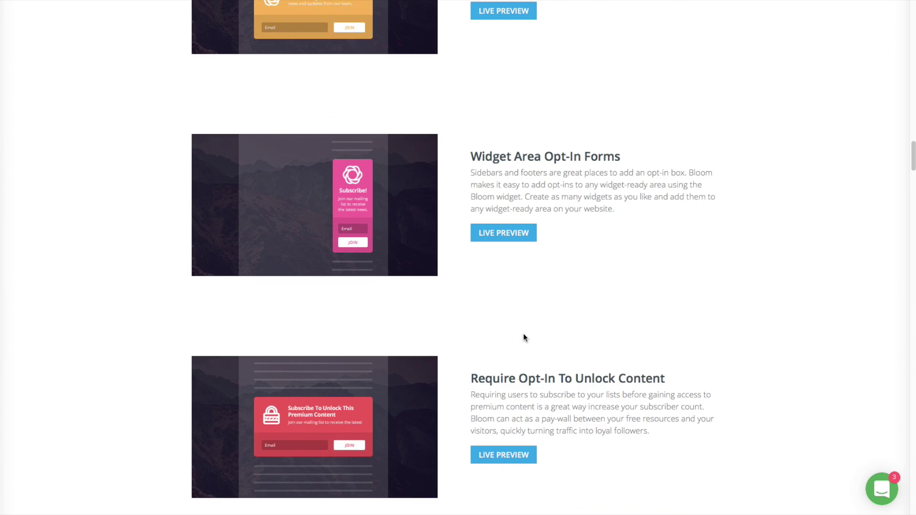
scroll(524, 338, down, 4)
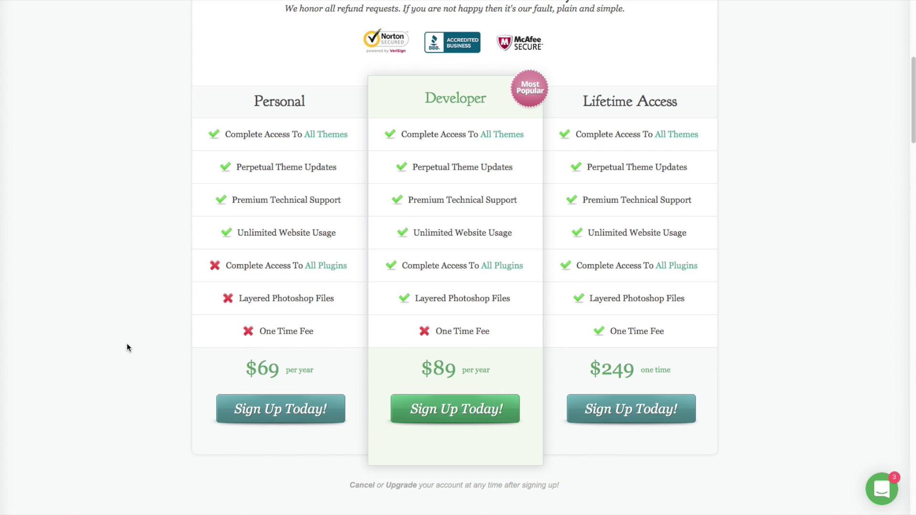
Scroll the pricing table for Personal $69, Developer $89 and Lifetime $249, reading the feature tooltips
scroll(142, 358, up, 1)
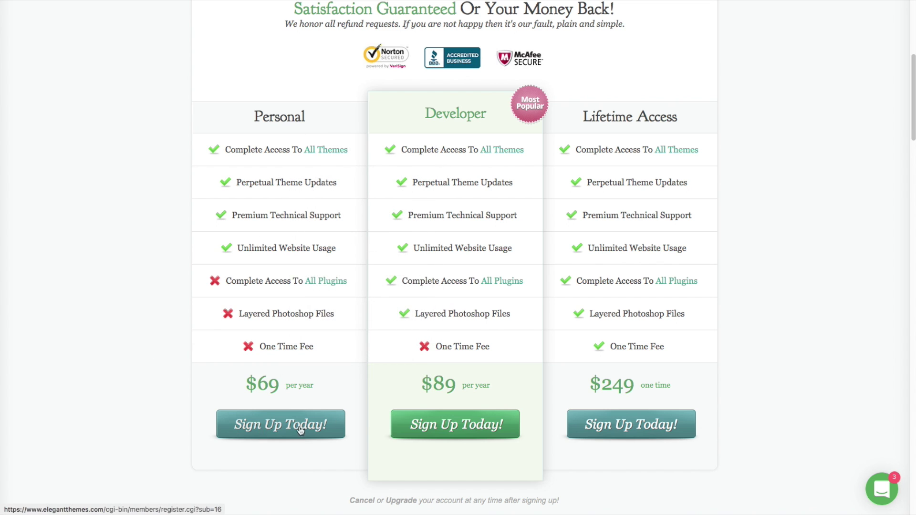
mouse_move(416, 289)
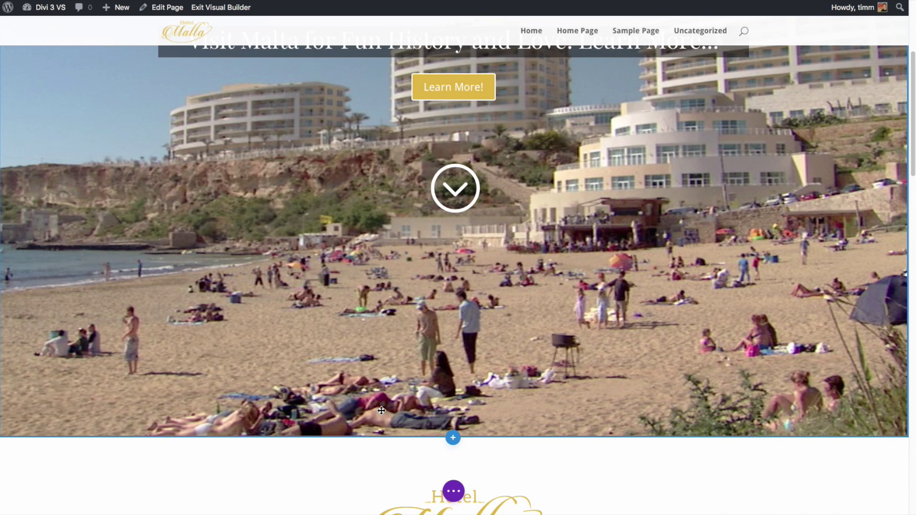
Scroll to the top of the Hotel Malta page to show its hero with the Learn More! button
scroll(453, 239, up, 2)
mouse_move(442, 244)
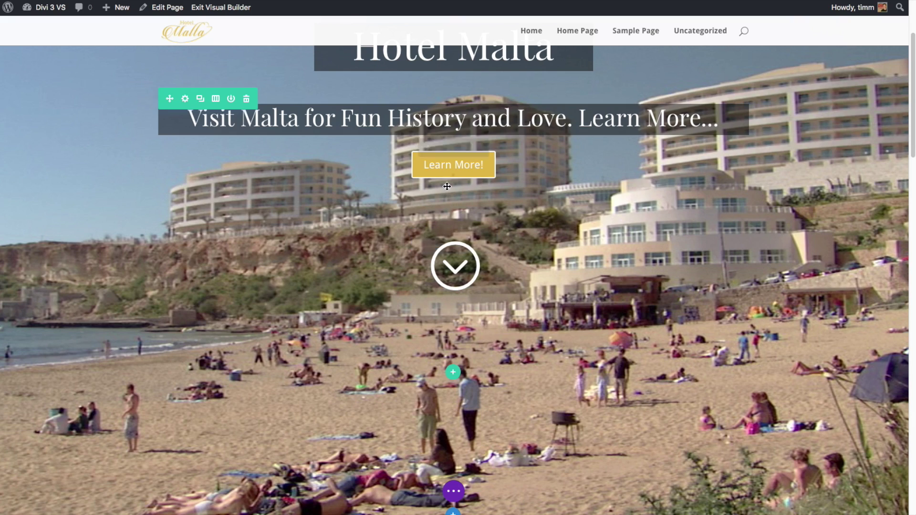